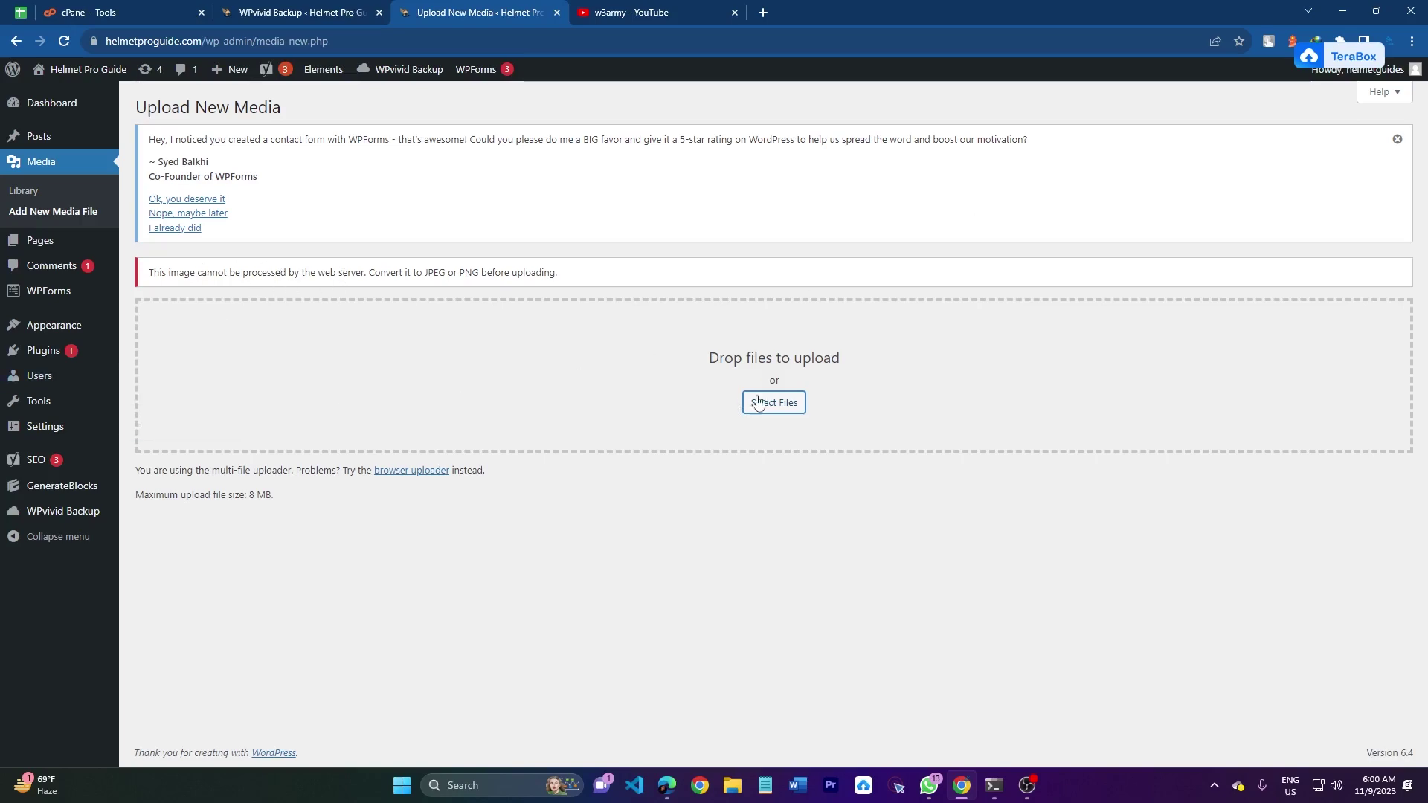
# - Start choosing an image file to upload, then dismiss the file picker
pyautogui.click(777, 408)
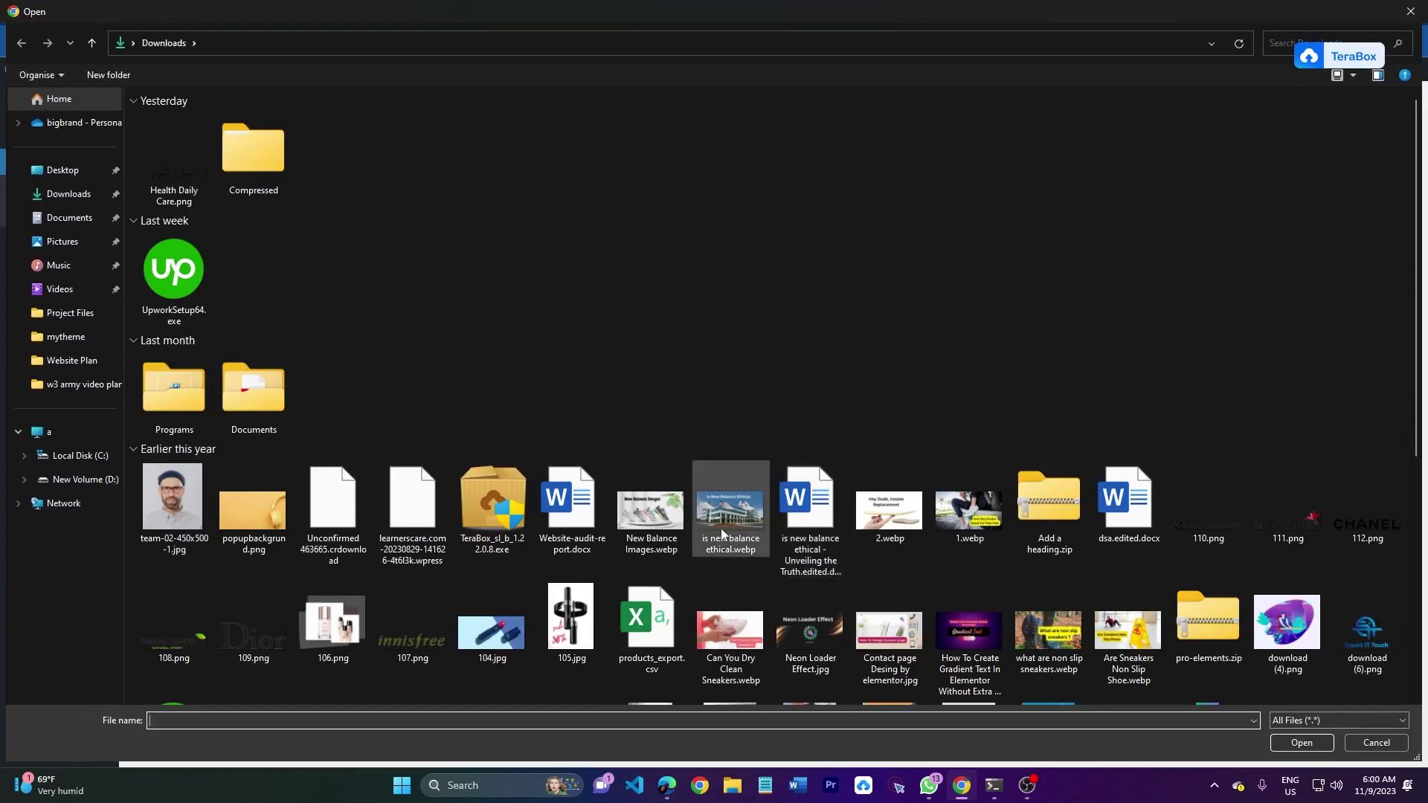
pyautogui.press('Escape')
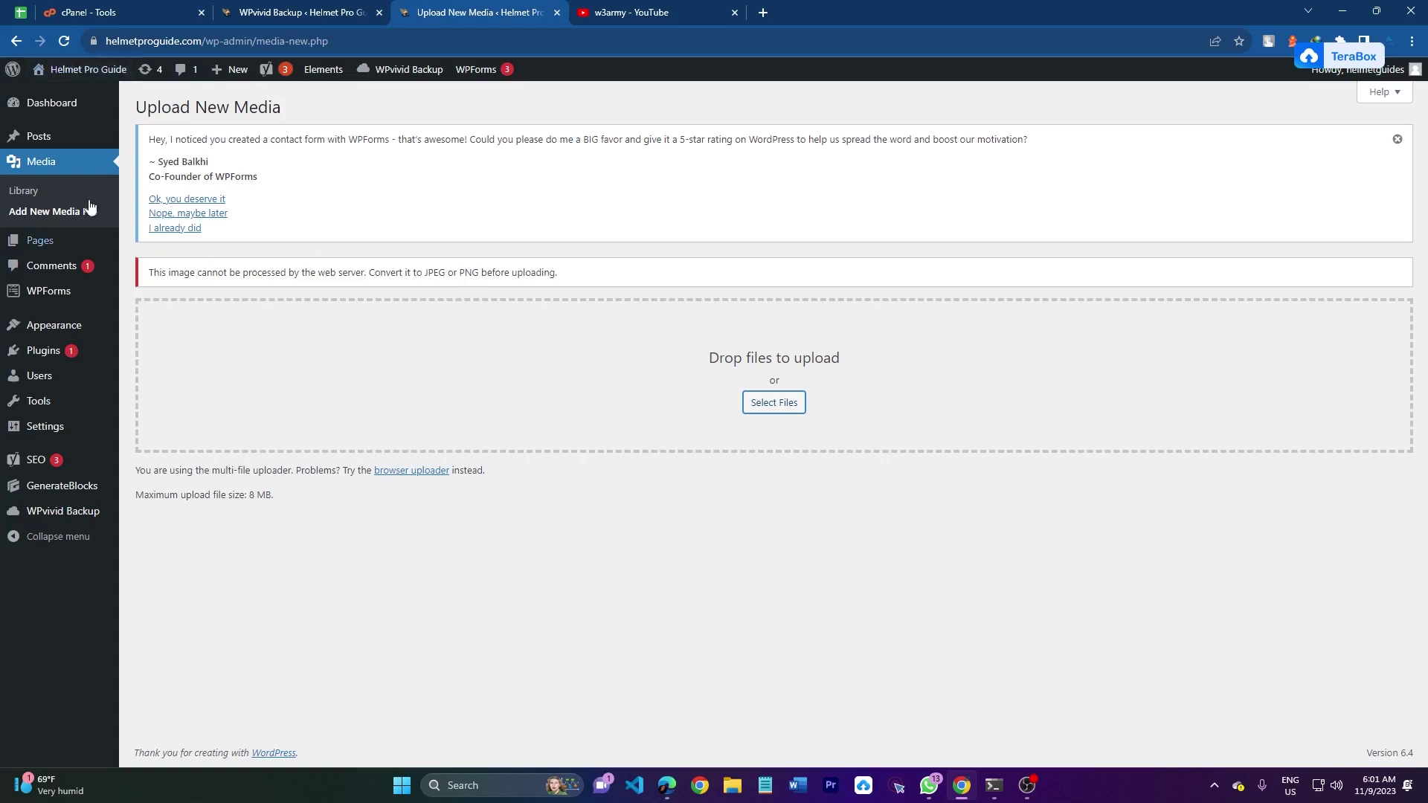
# - Switch to cPanel's Tools page and scroll to the Software section
pyautogui.click(124, 13)
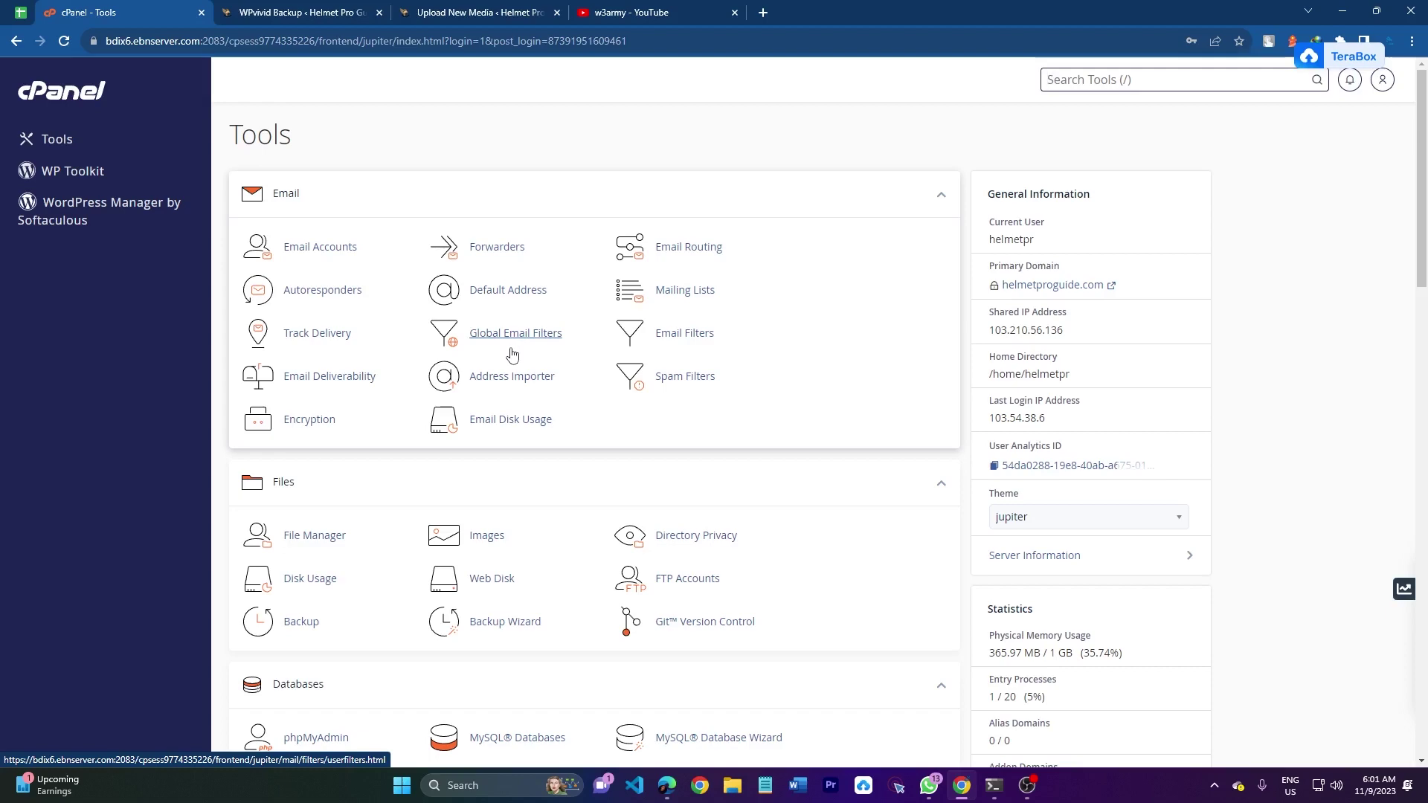
pyautogui.scroll(-5, 513, 353)
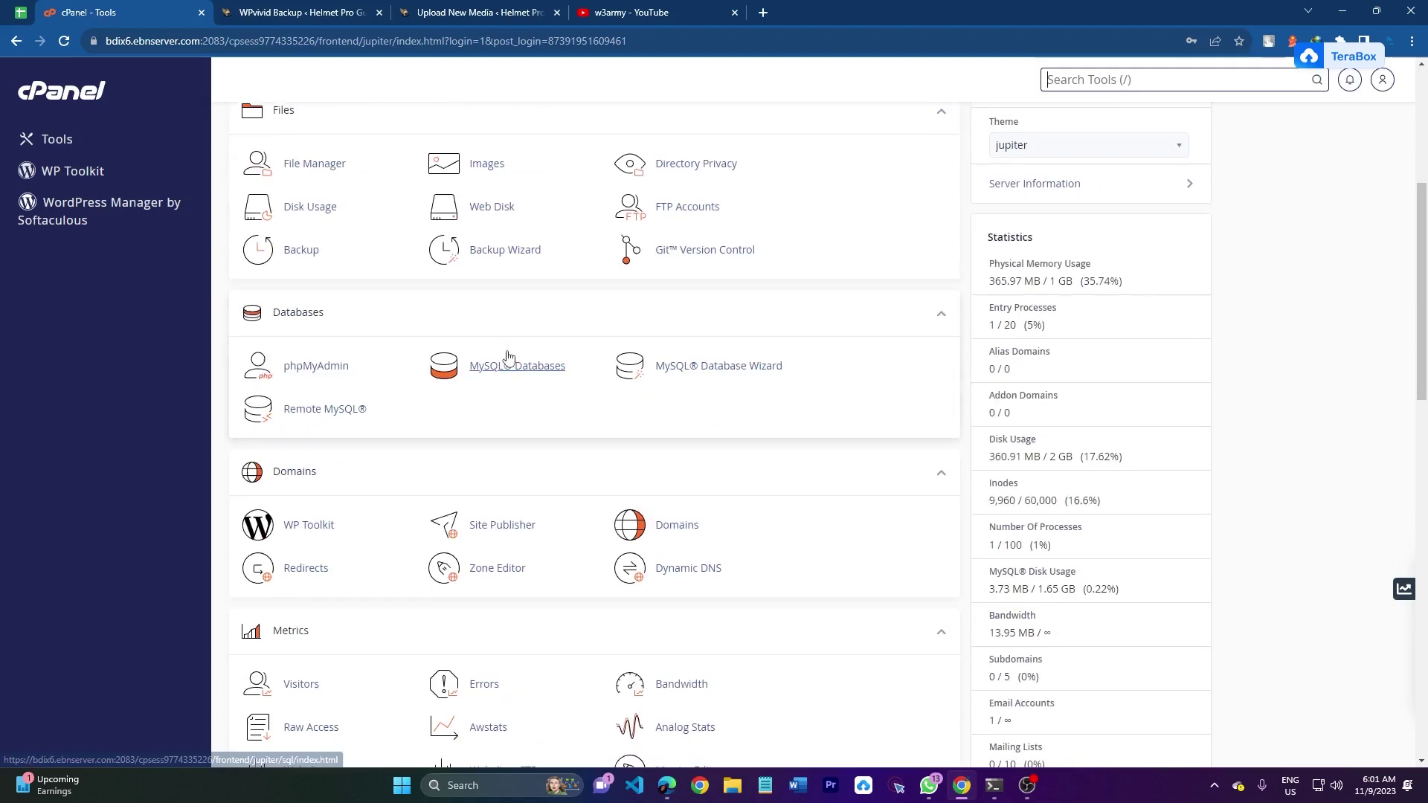
pyautogui.scroll(-15, 508, 355)
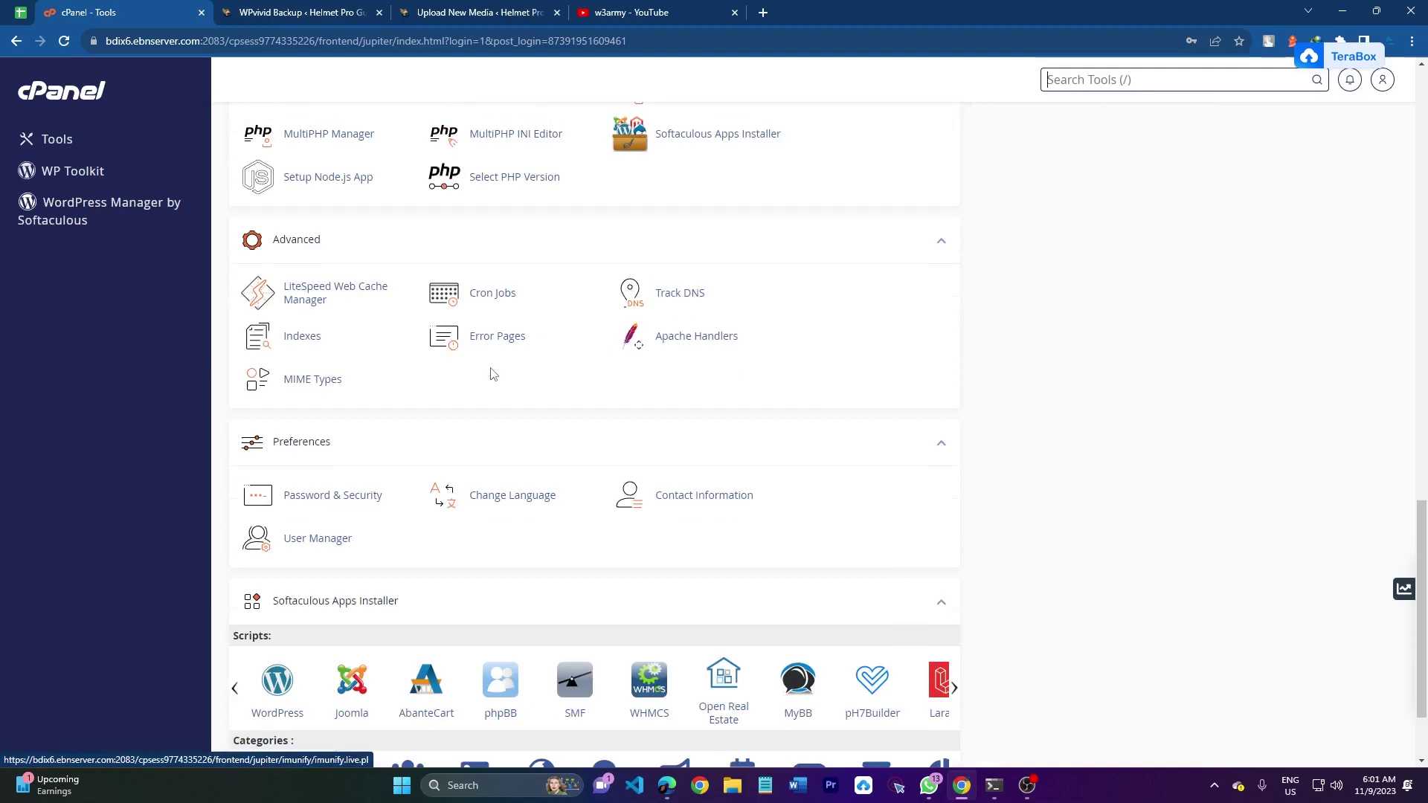
pyautogui.scroll(-1, 490, 374)
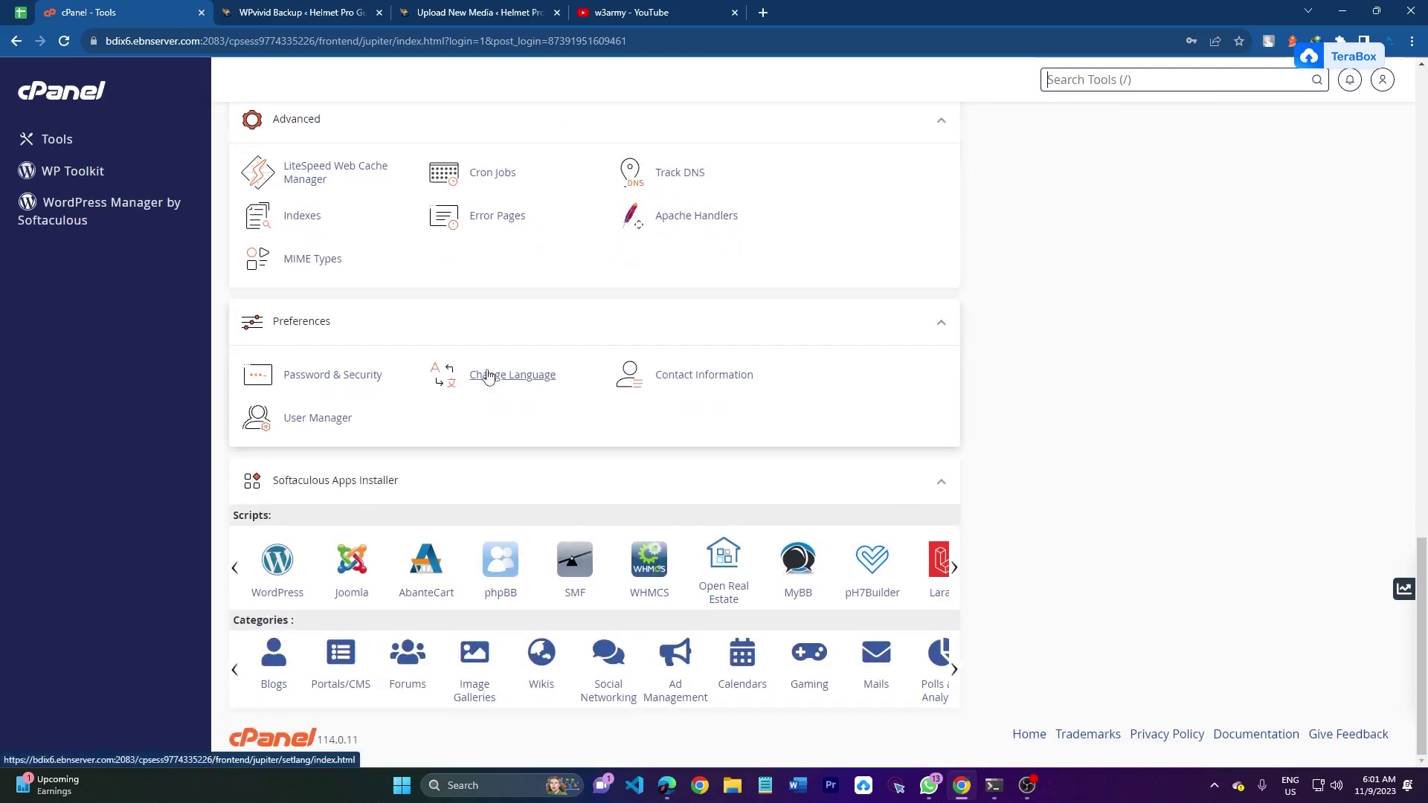
pyautogui.scroll(4, 432, 384)
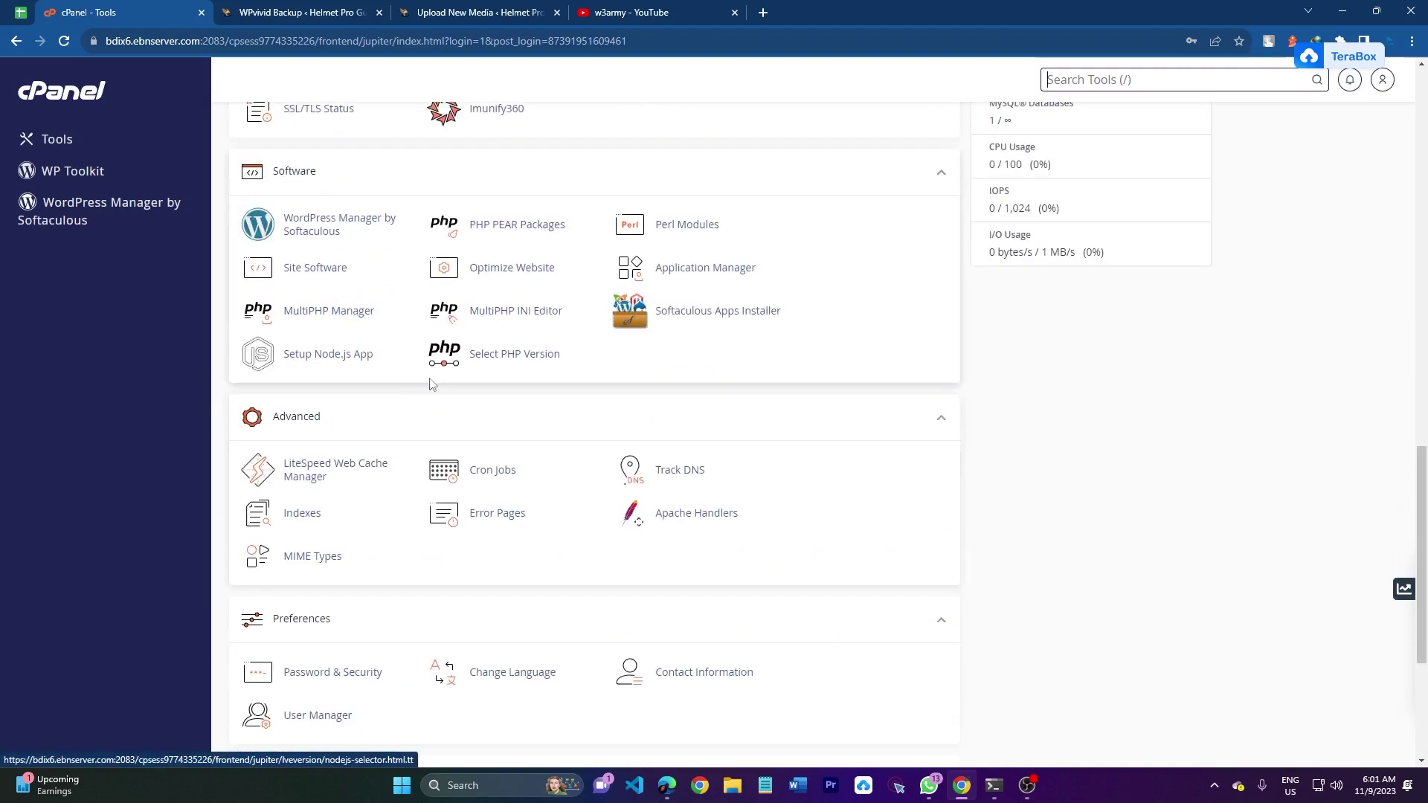
# - Open Select PHP Version and view the PHP 7.4 extensions list, then return to WordPress
pyautogui.click(541, 361)
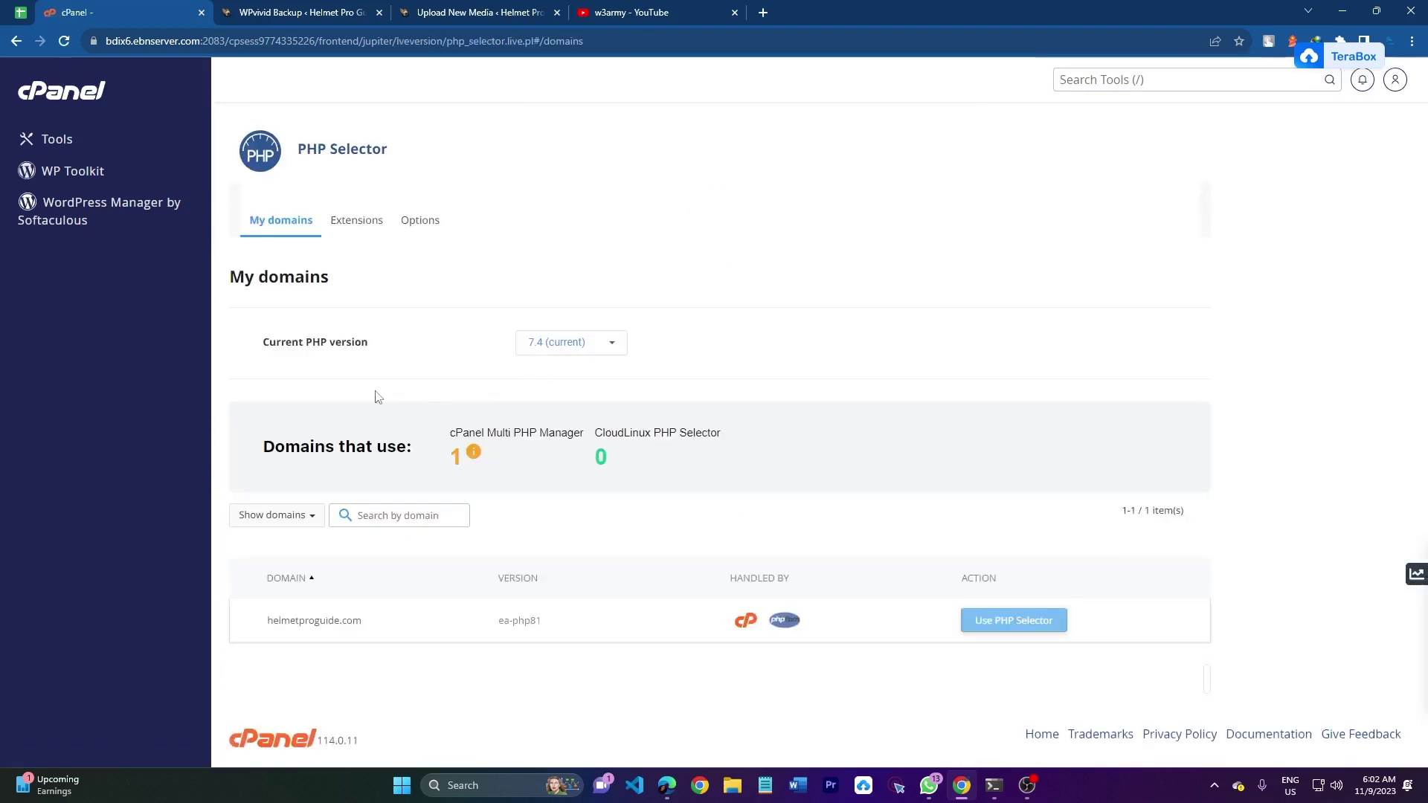
pyautogui.click(365, 228)
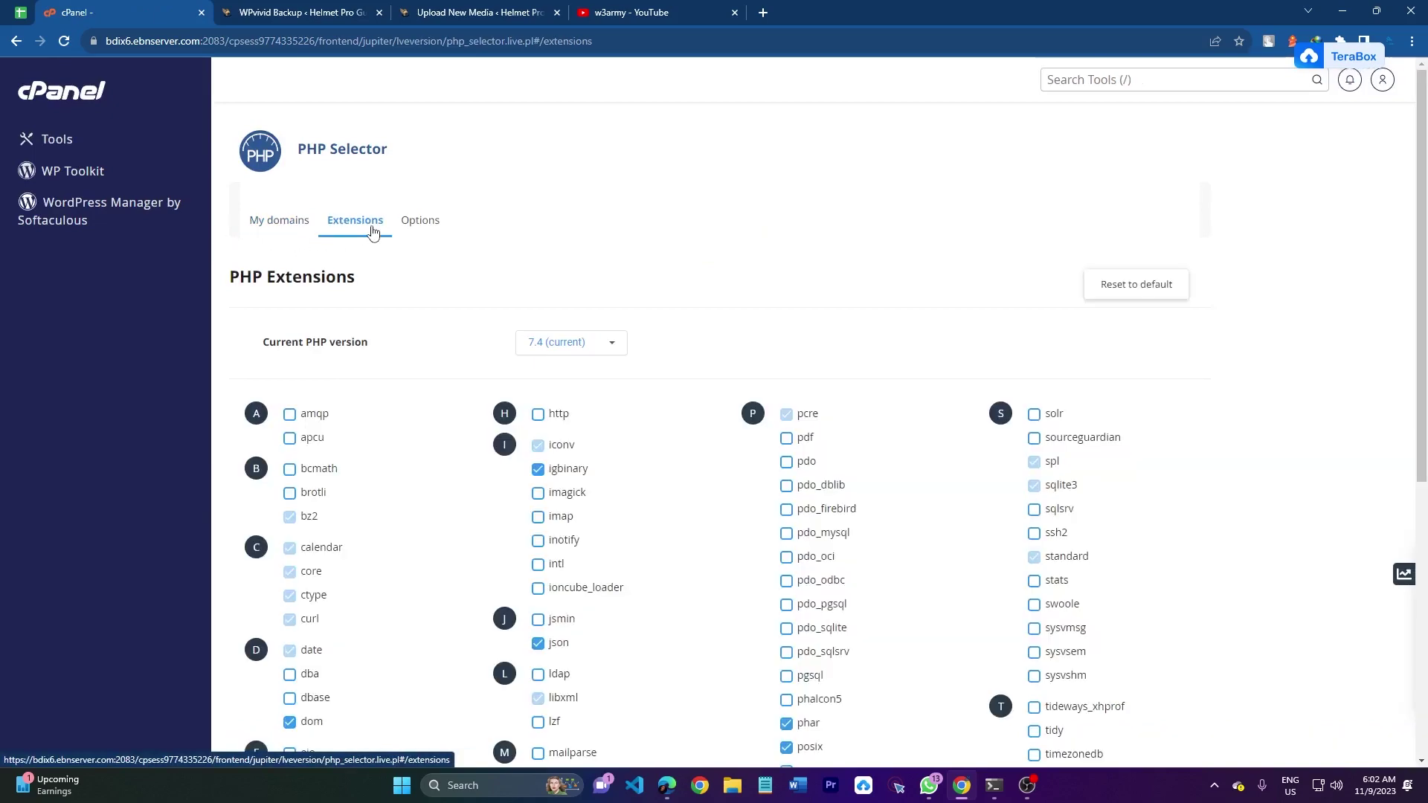
pyautogui.click(286, 6)
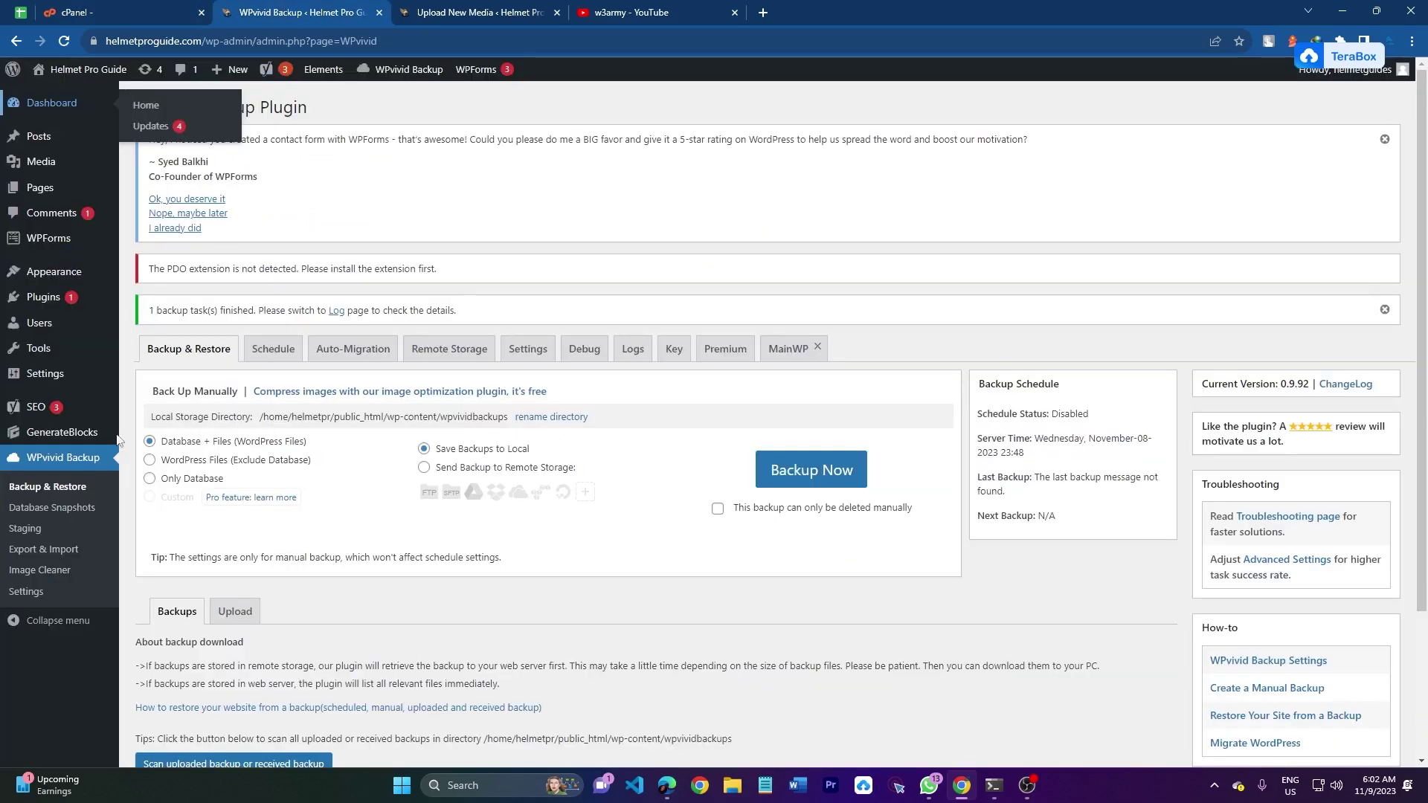
# - Search the Add Plugins page for 'webp'
pyautogui.moveTo(75, 309)
pyautogui.click(170, 326)
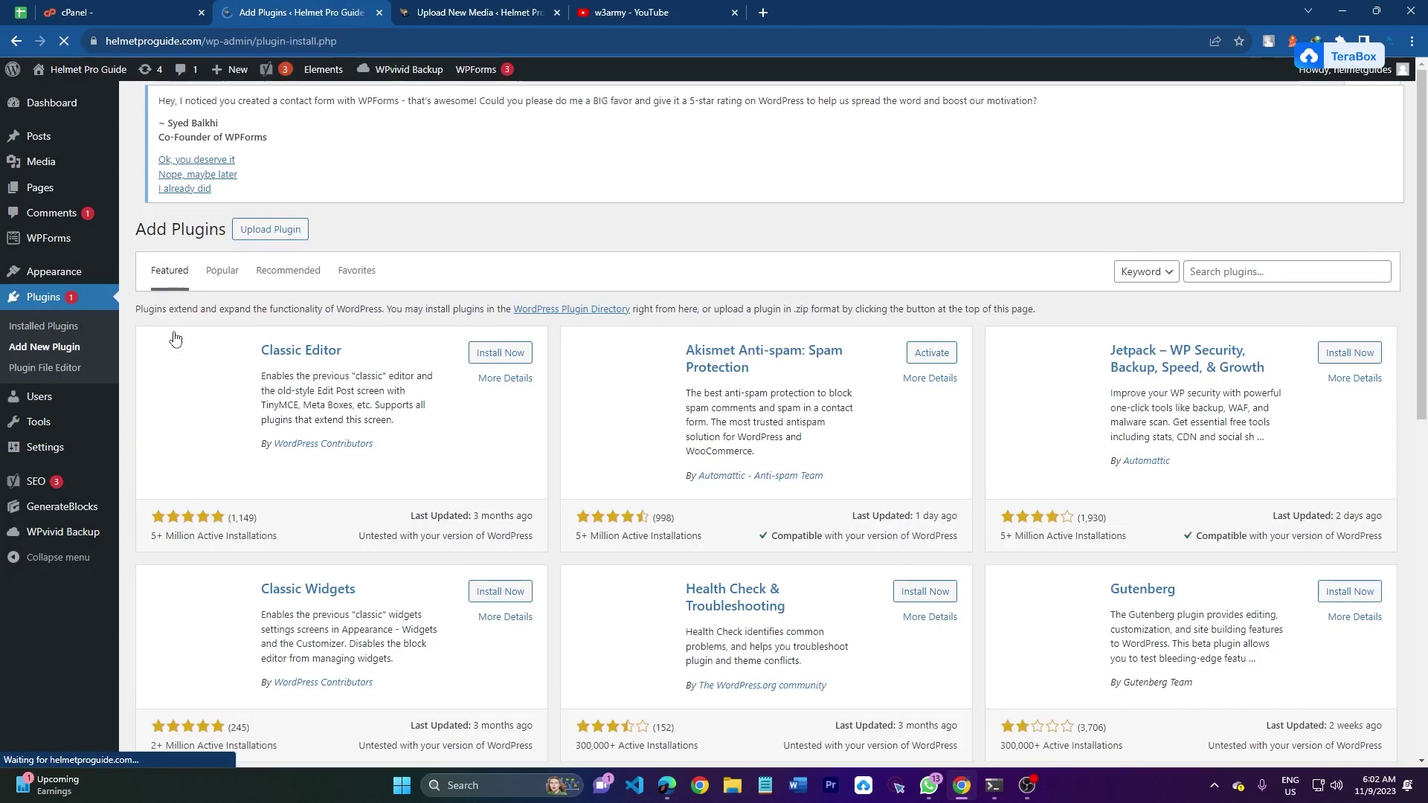
pyautogui.click(1229, 275)
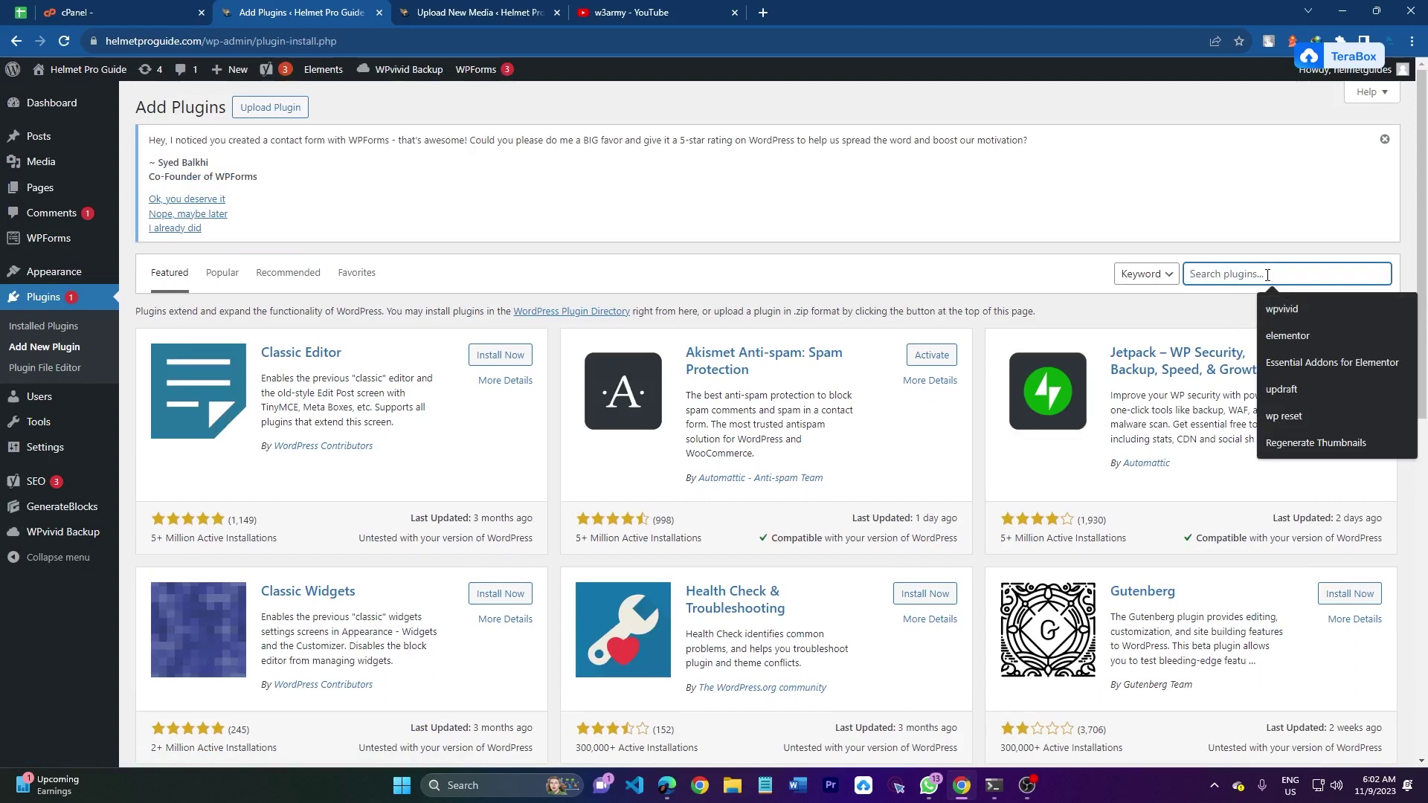
pyautogui.write('webp')
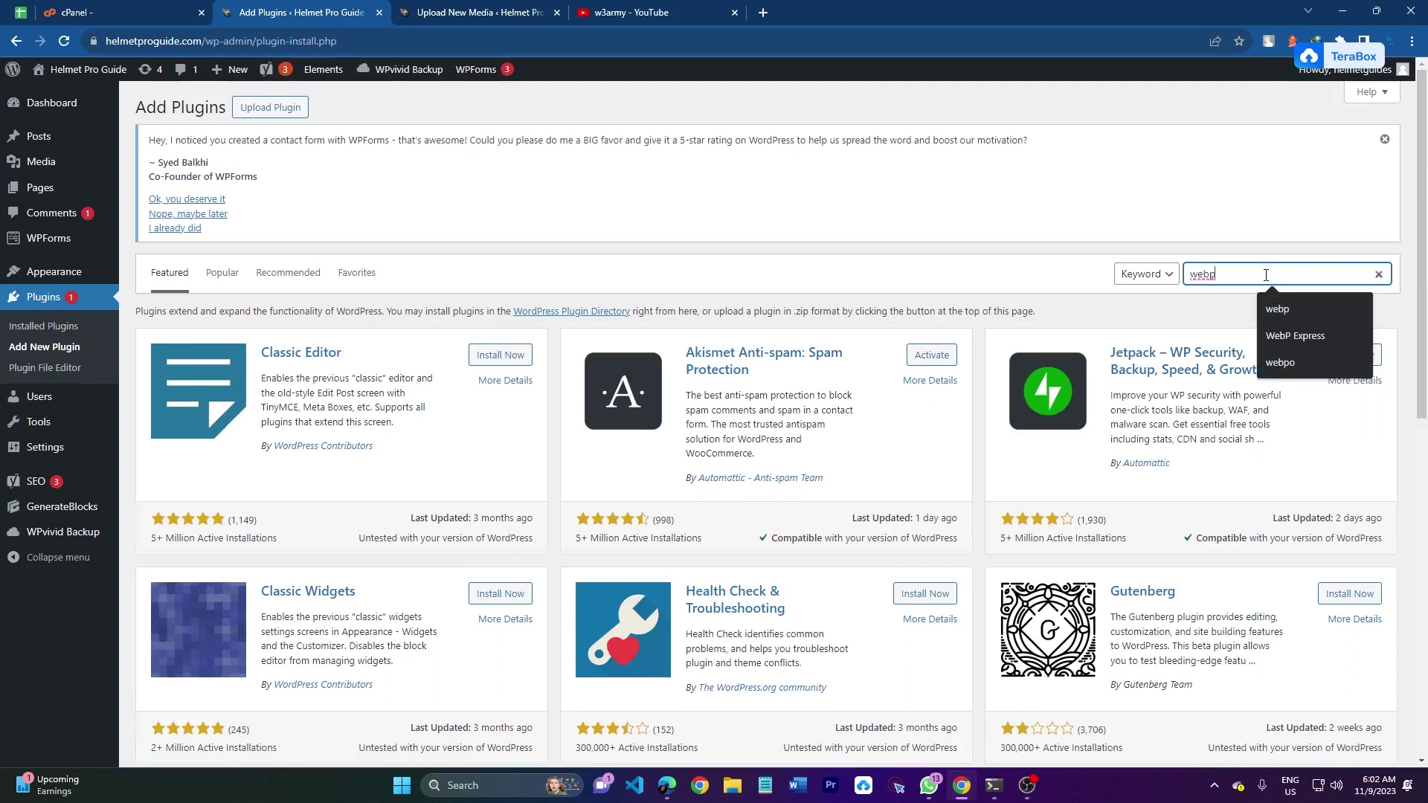
pyautogui.press('Return')
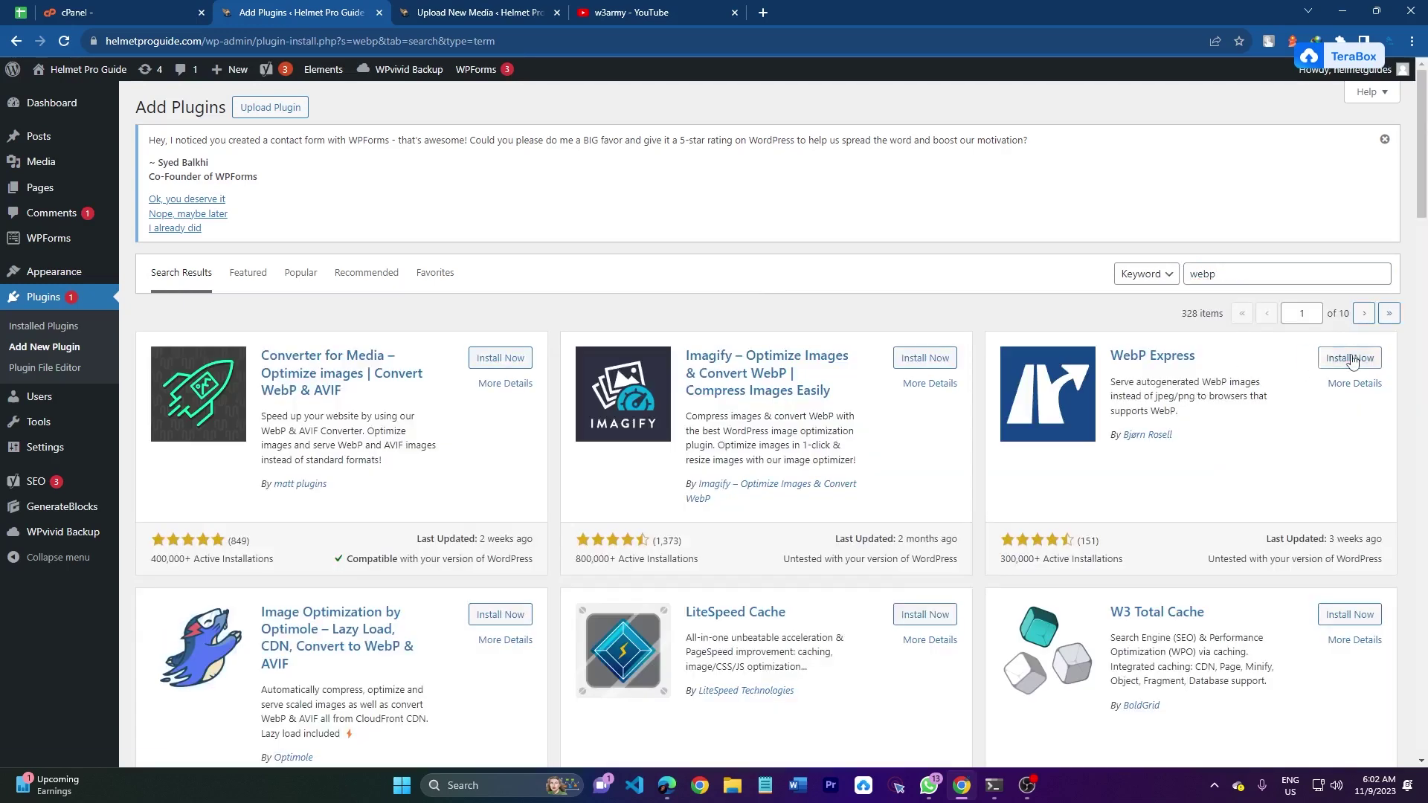
# - Install the WebP Express plugin and activate it
pyautogui.click(1350, 359)
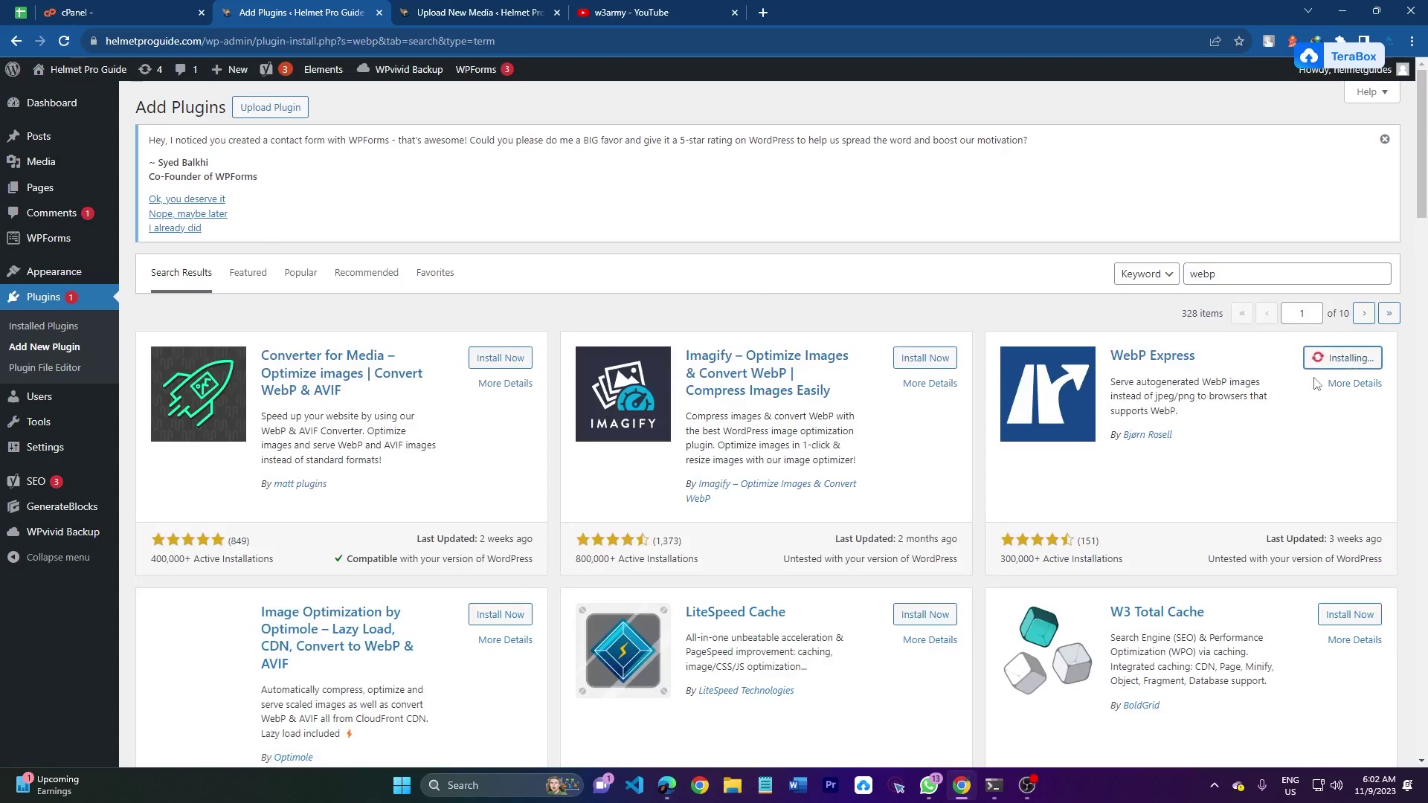
pyautogui.click(117, 7)
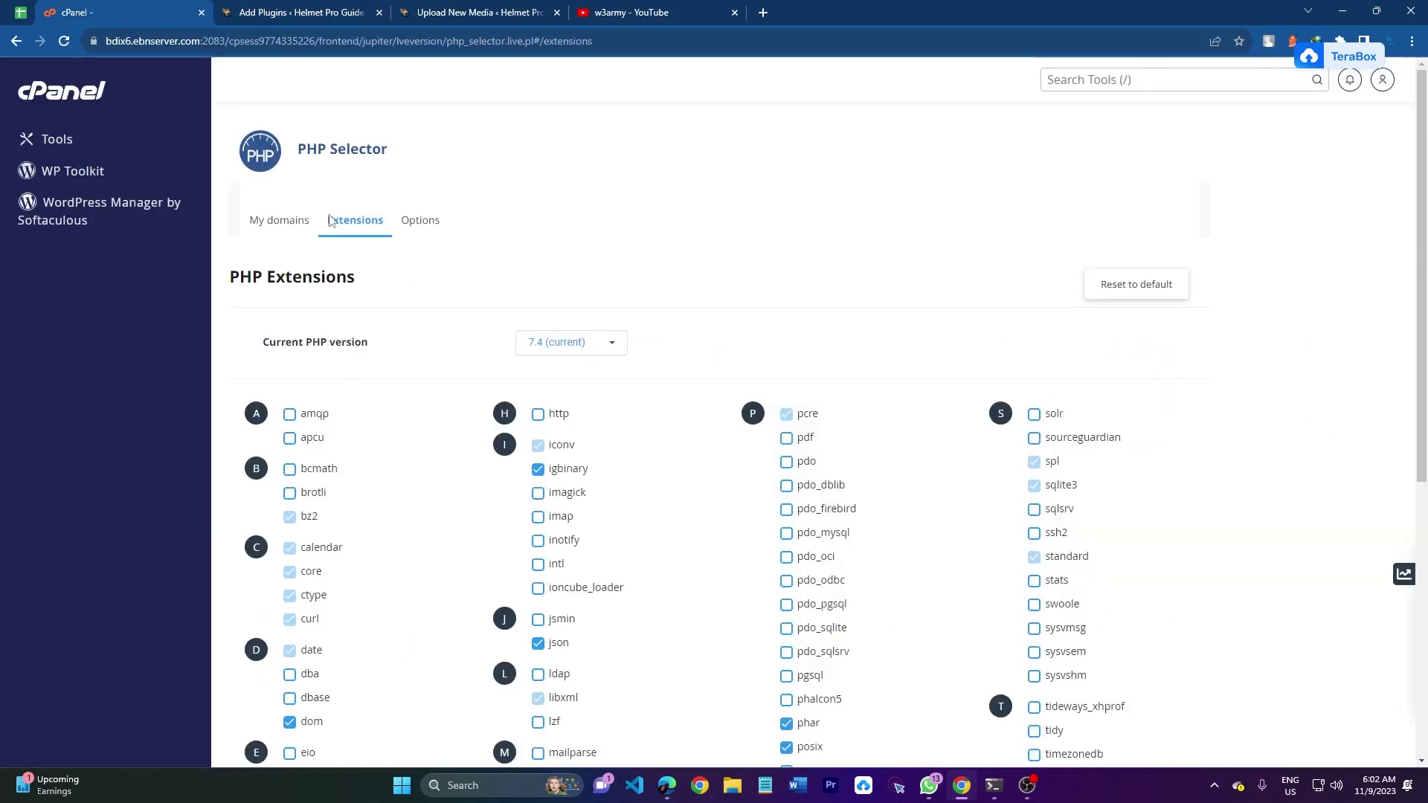
pyautogui.click(250, 10)
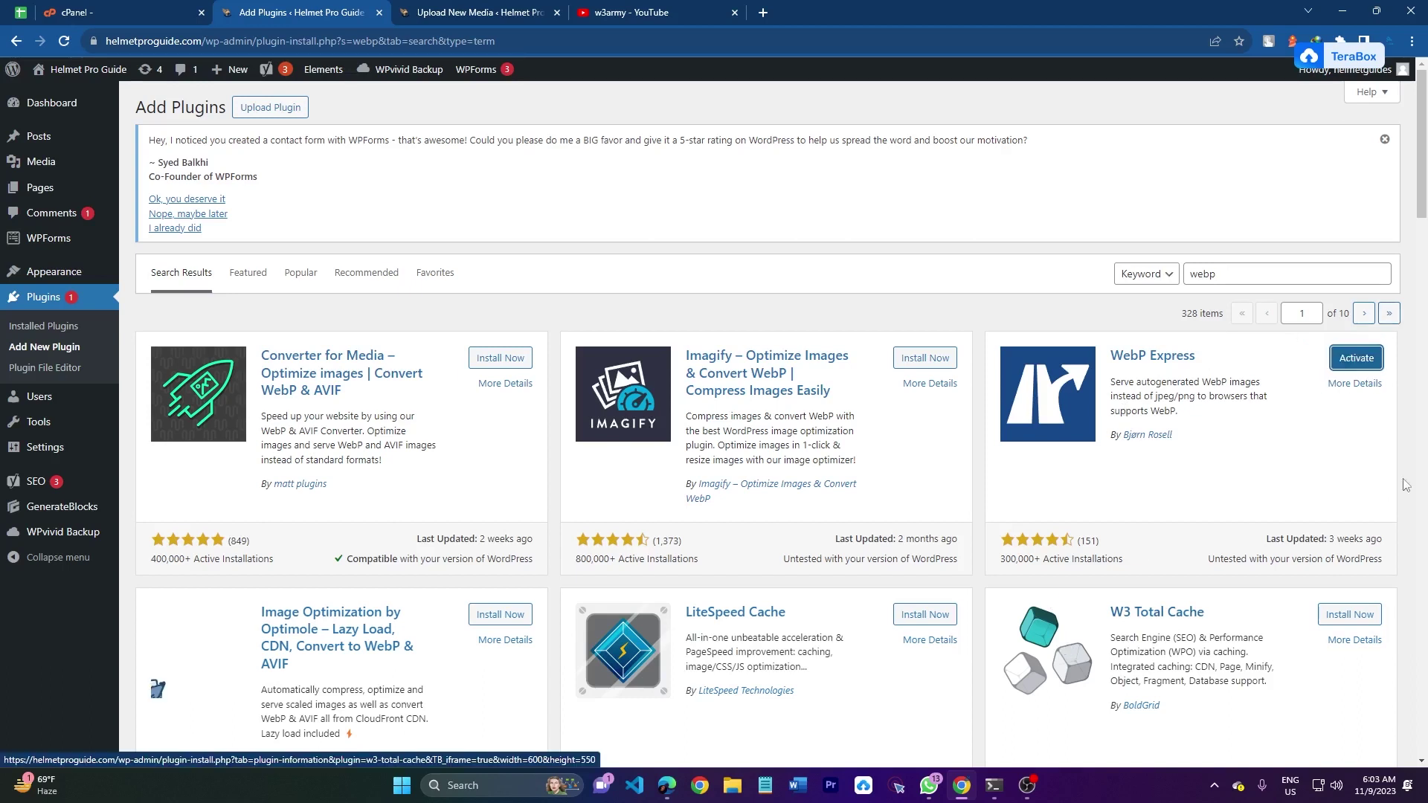
pyautogui.click(1354, 362)
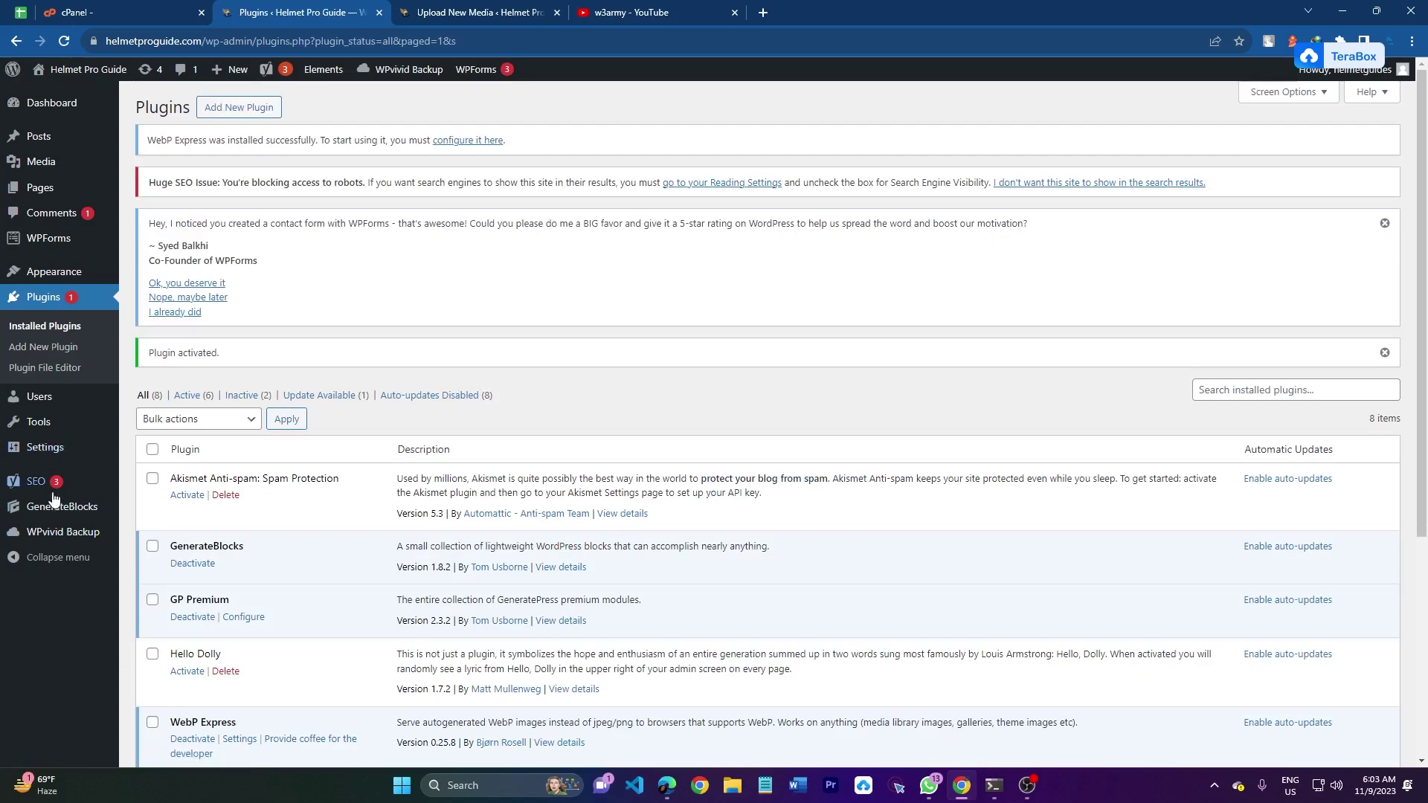
pyautogui.moveTo(50, 453)
pyautogui.click(165, 599)
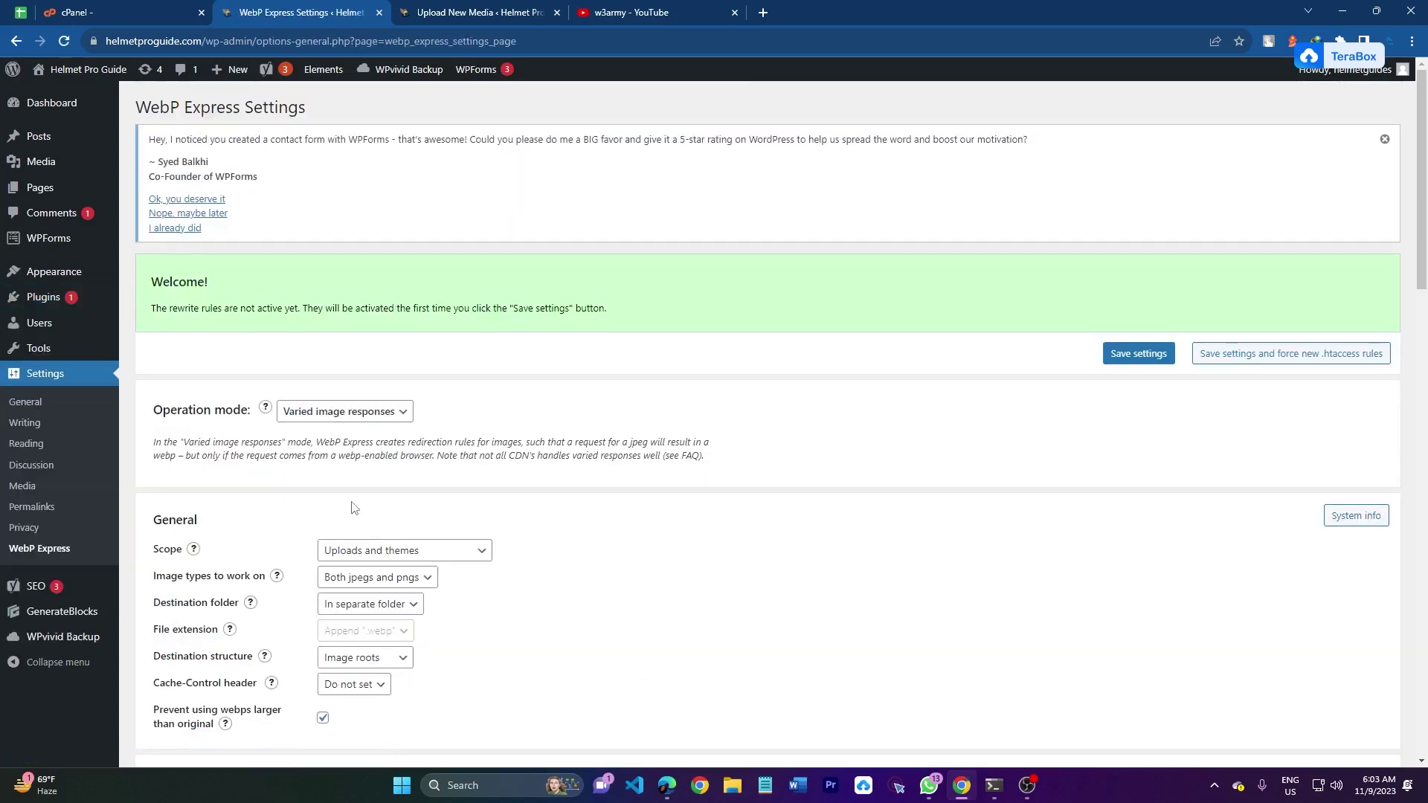
pyautogui.scroll(-1, 353, 503)
pyautogui.scroll(-14, 352, 503)
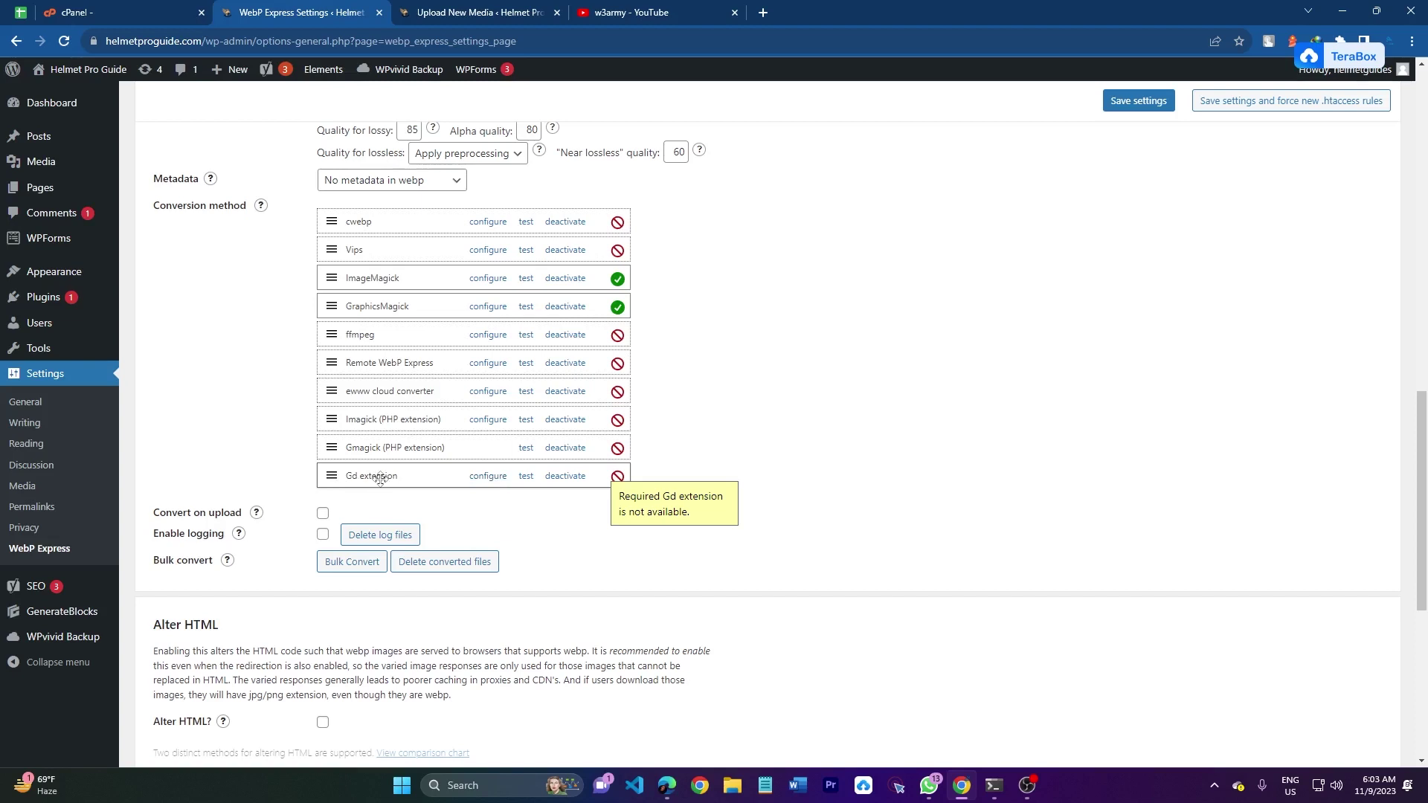
# - Tick the gd checkbox in the PHP 7.4 Extensions list so module gd is saved
pyautogui.click(116, 17)
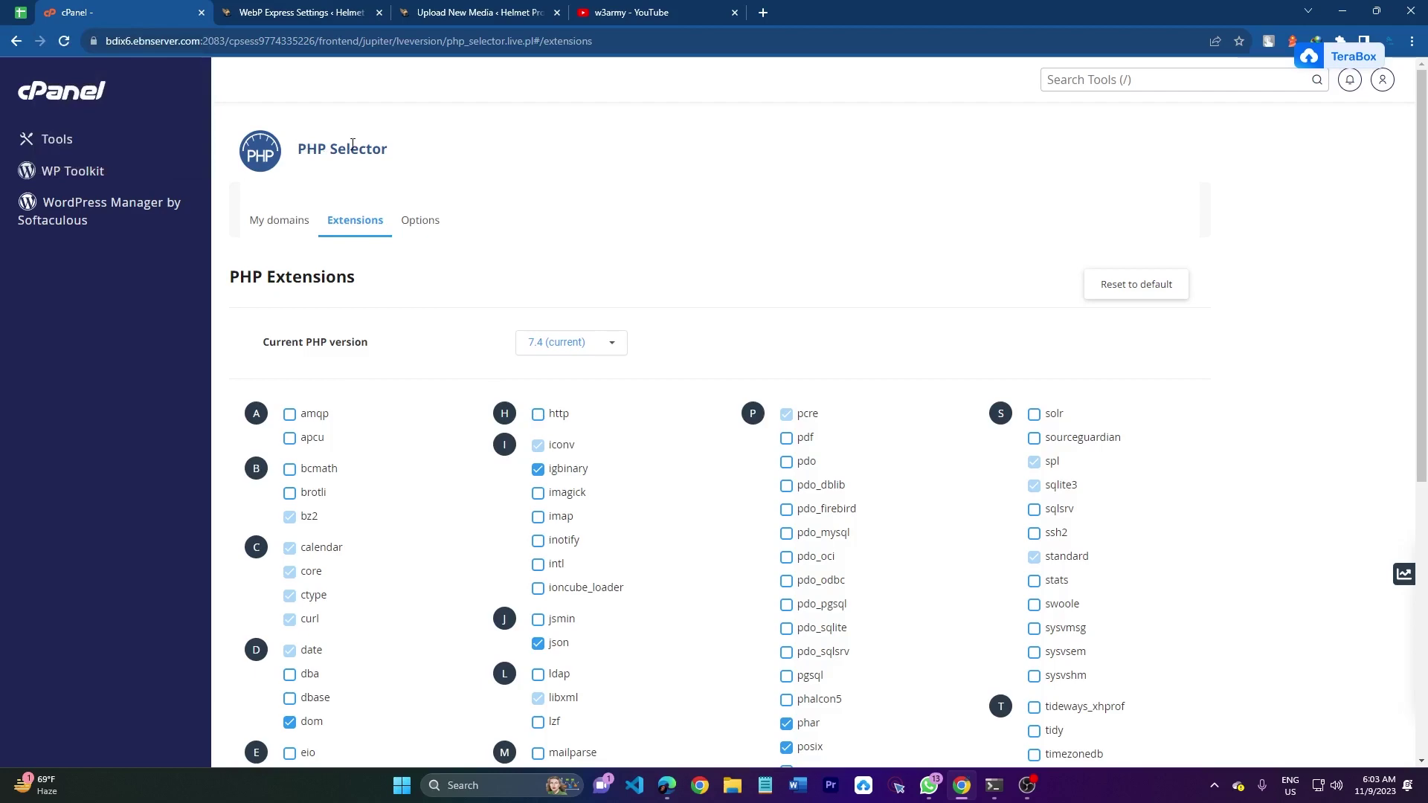
pyautogui.click(299, 225)
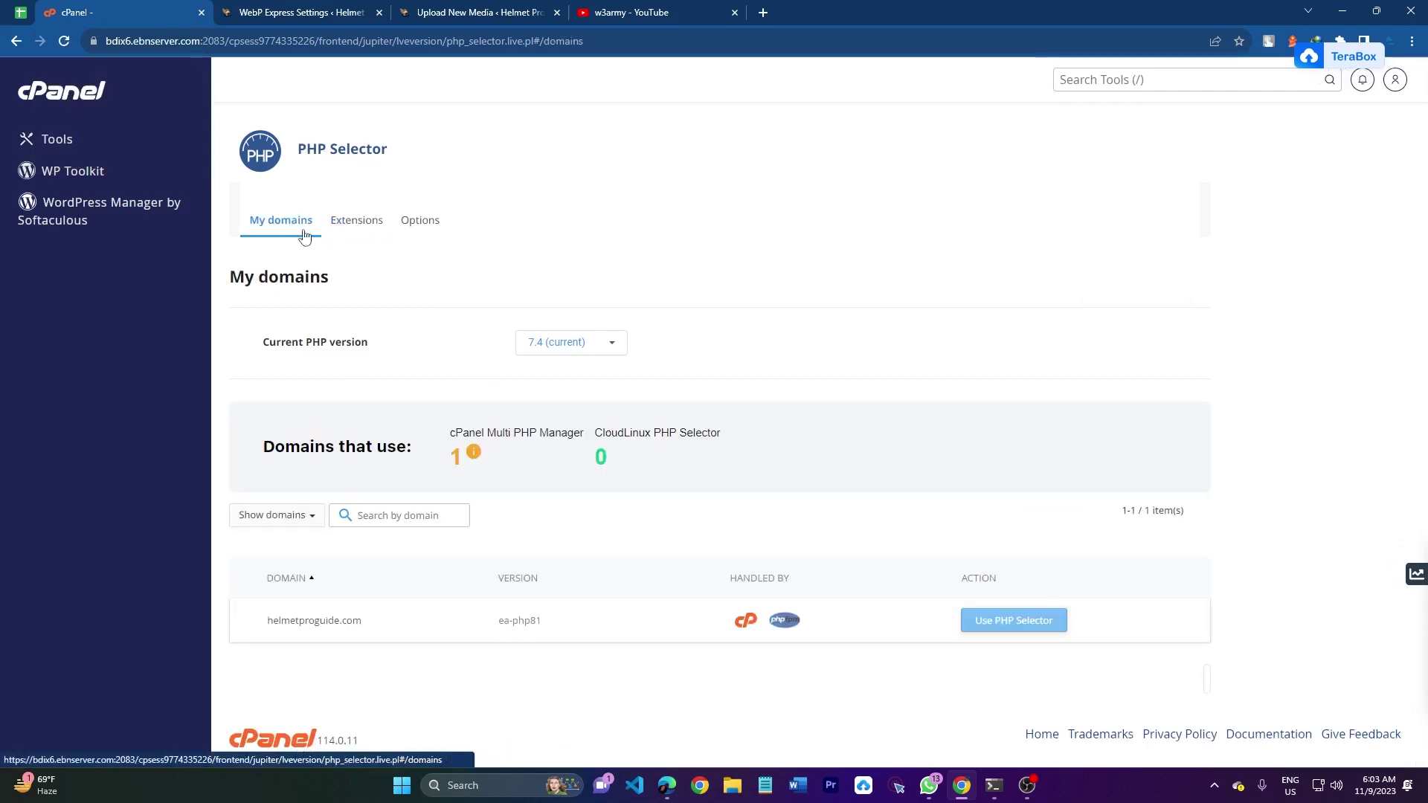
pyautogui.click(360, 225)
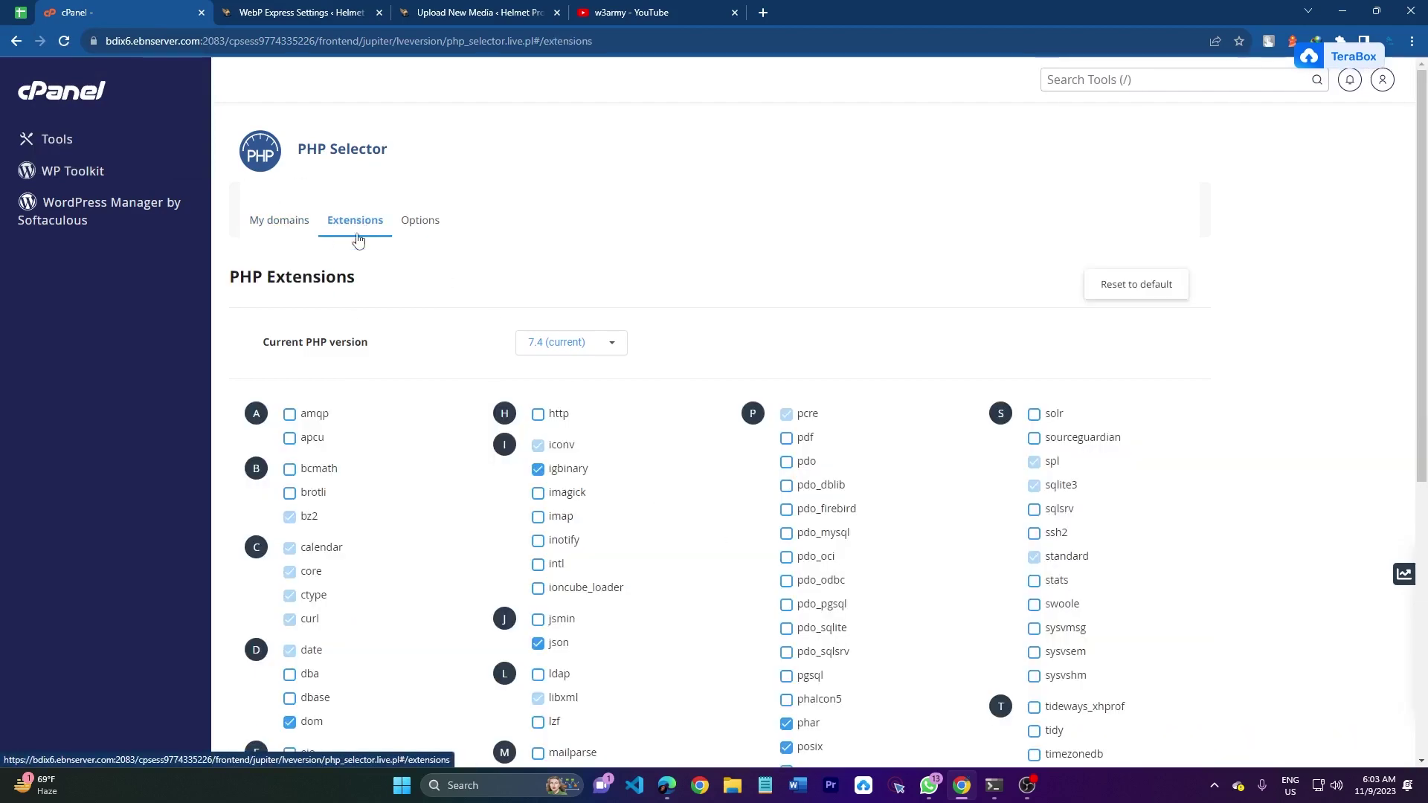
pyautogui.scroll(-5, 387, 360)
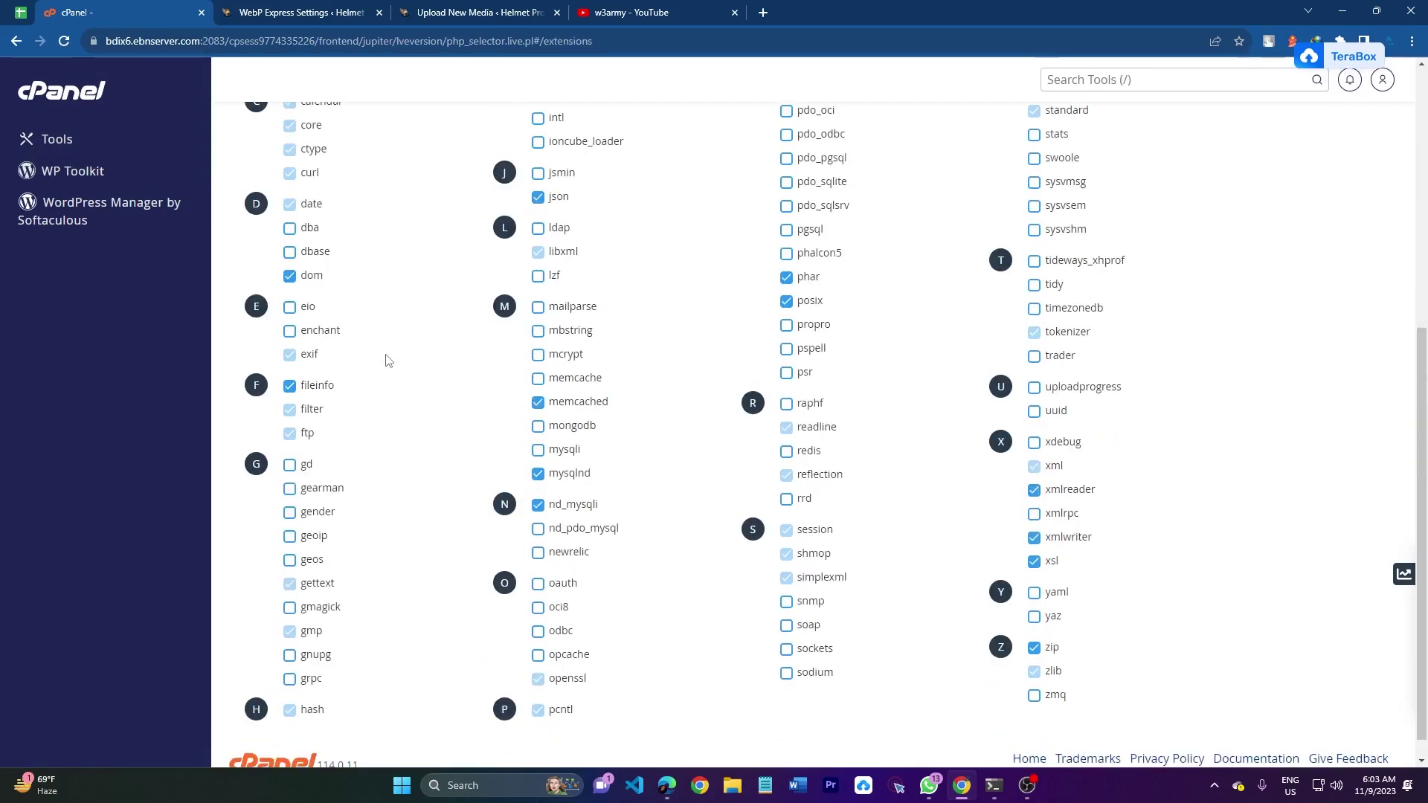
pyautogui.click(289, 464)
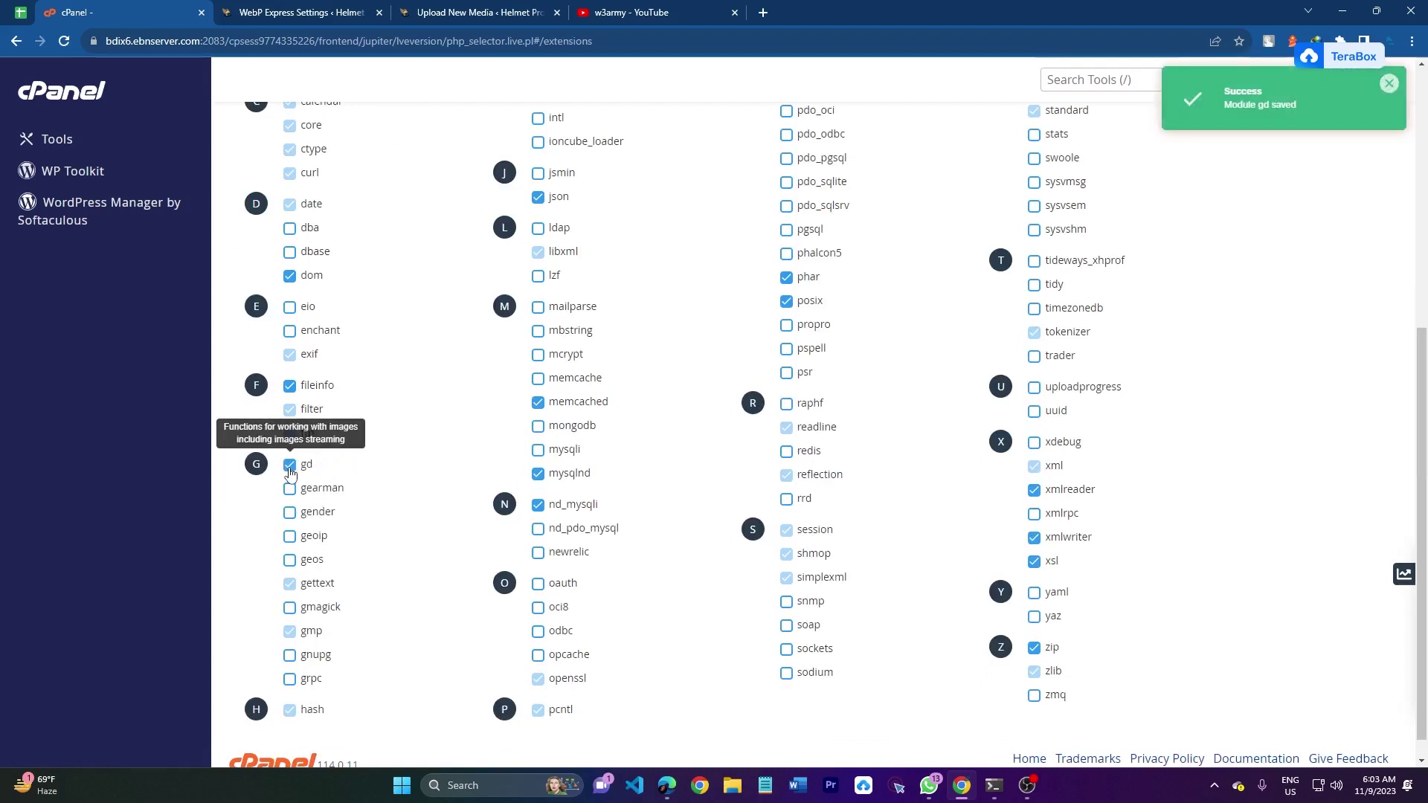
# - Reload the WebP Express settings page and go to Media > Add New Media File
pyautogui.click(296, 12)
pyautogui.click(64, 41)
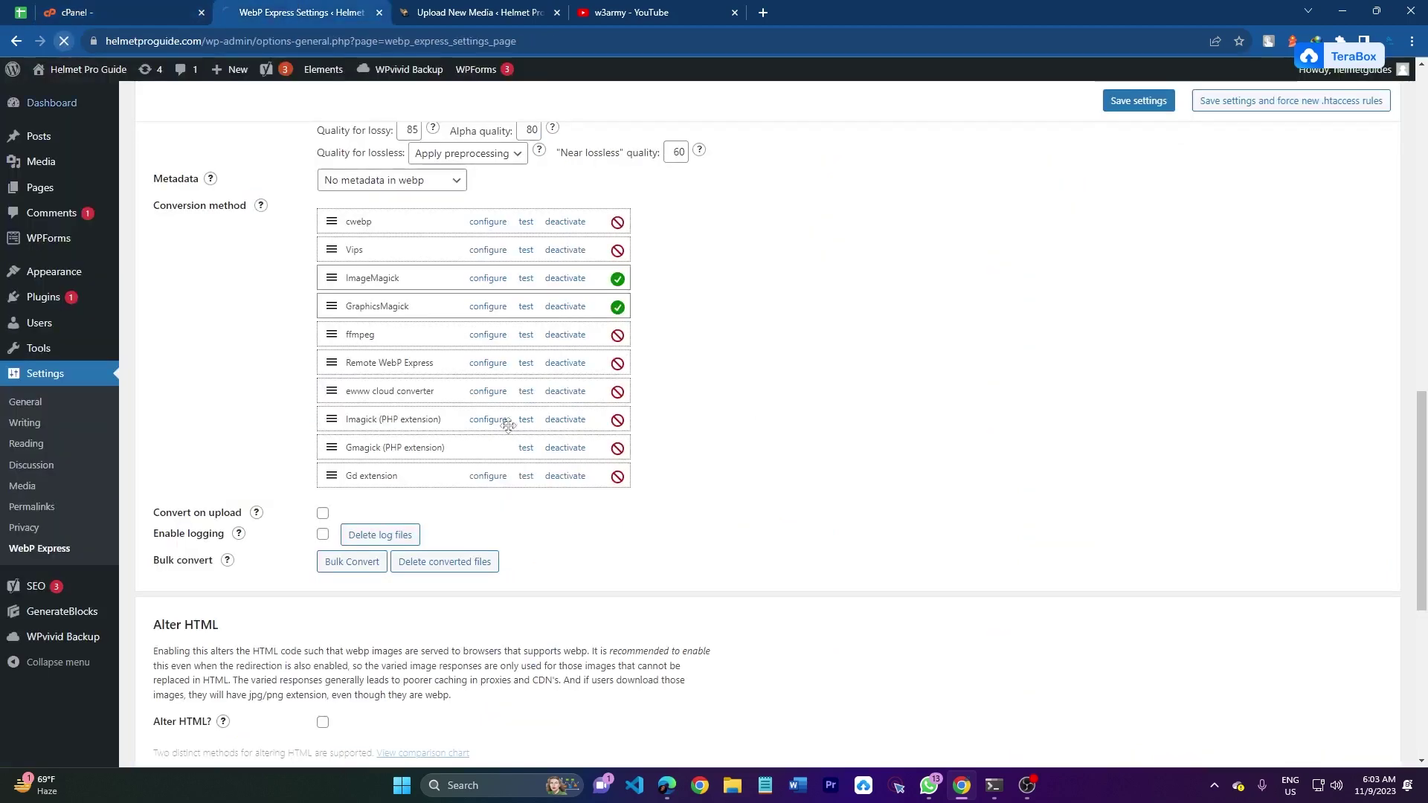
pyautogui.moveTo(618, 485)
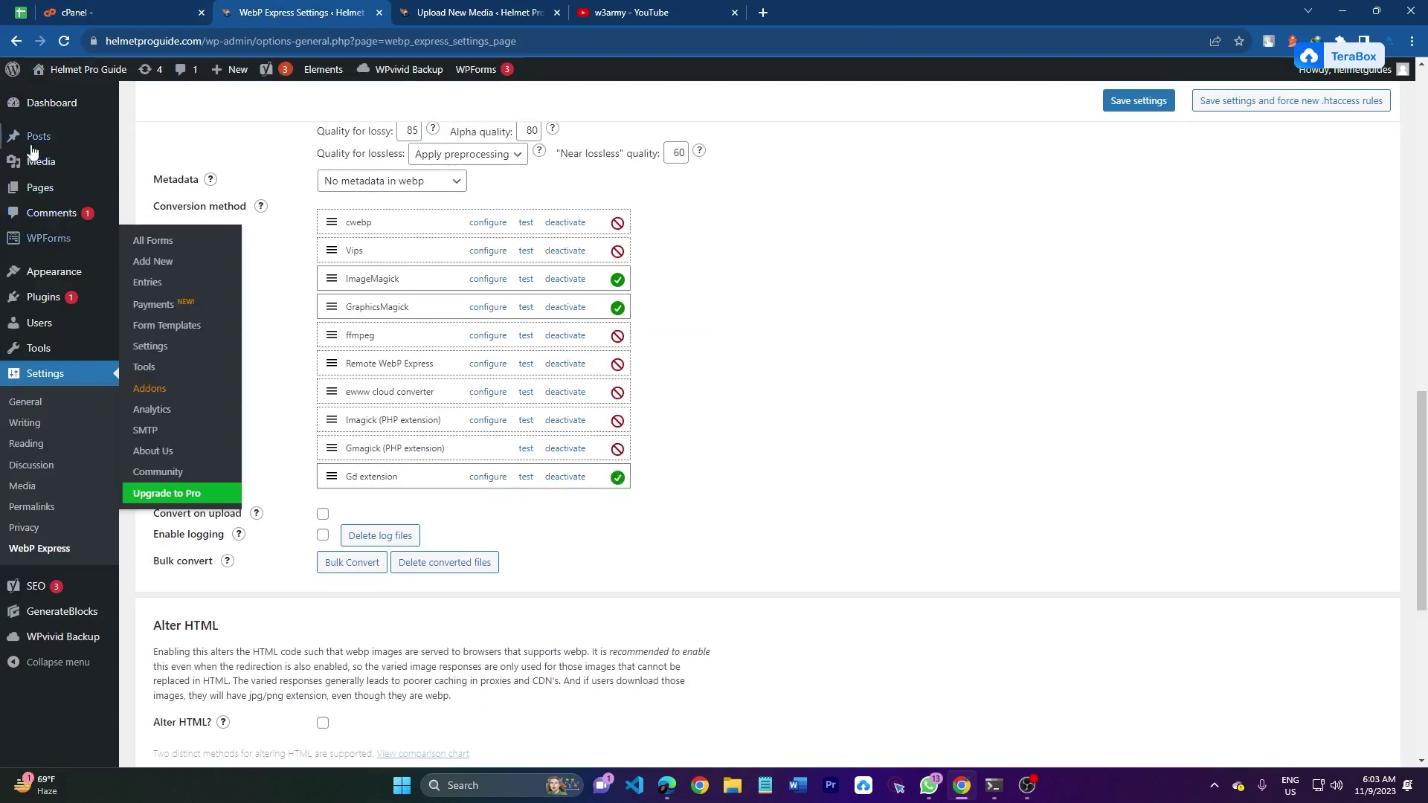
pyautogui.moveTo(36, 165)
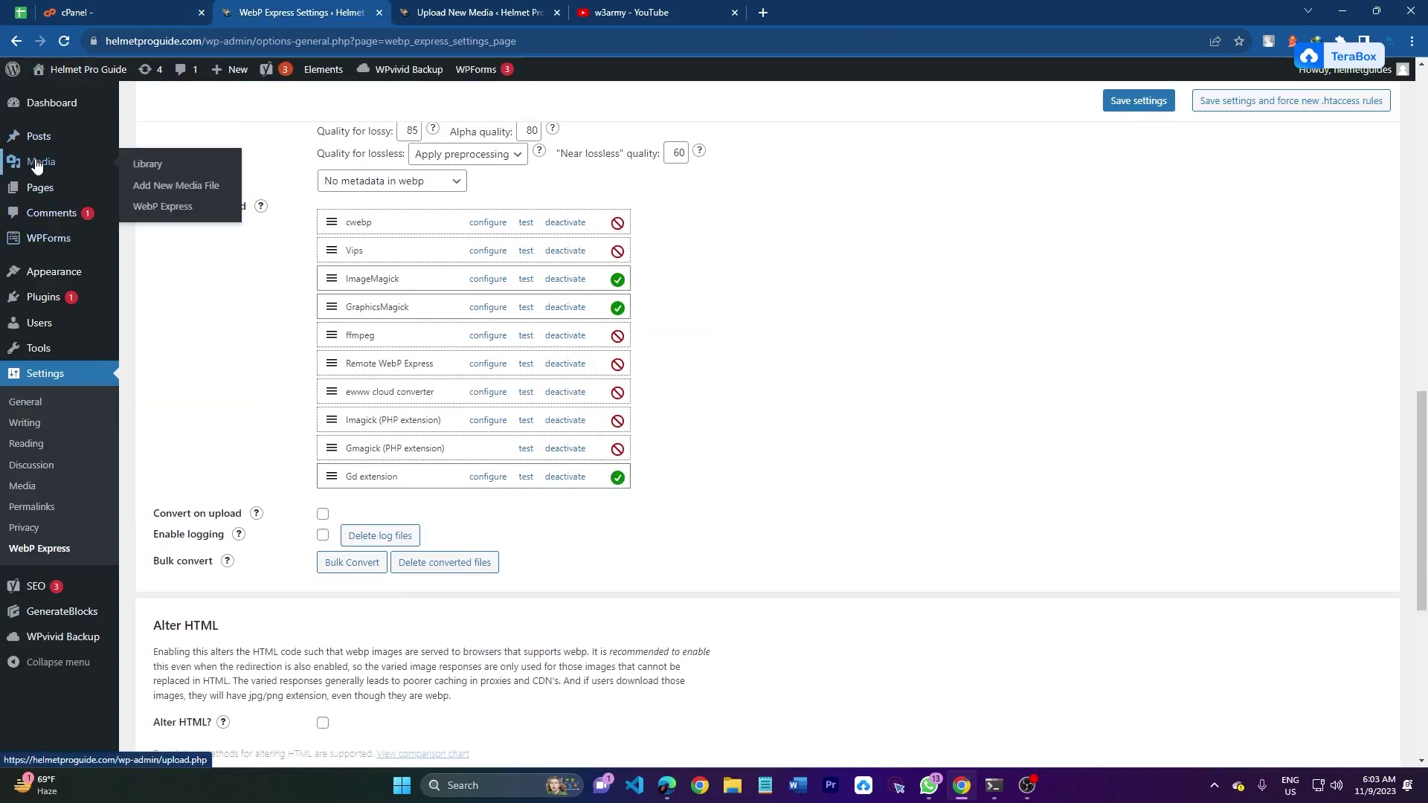
pyautogui.click(171, 188)
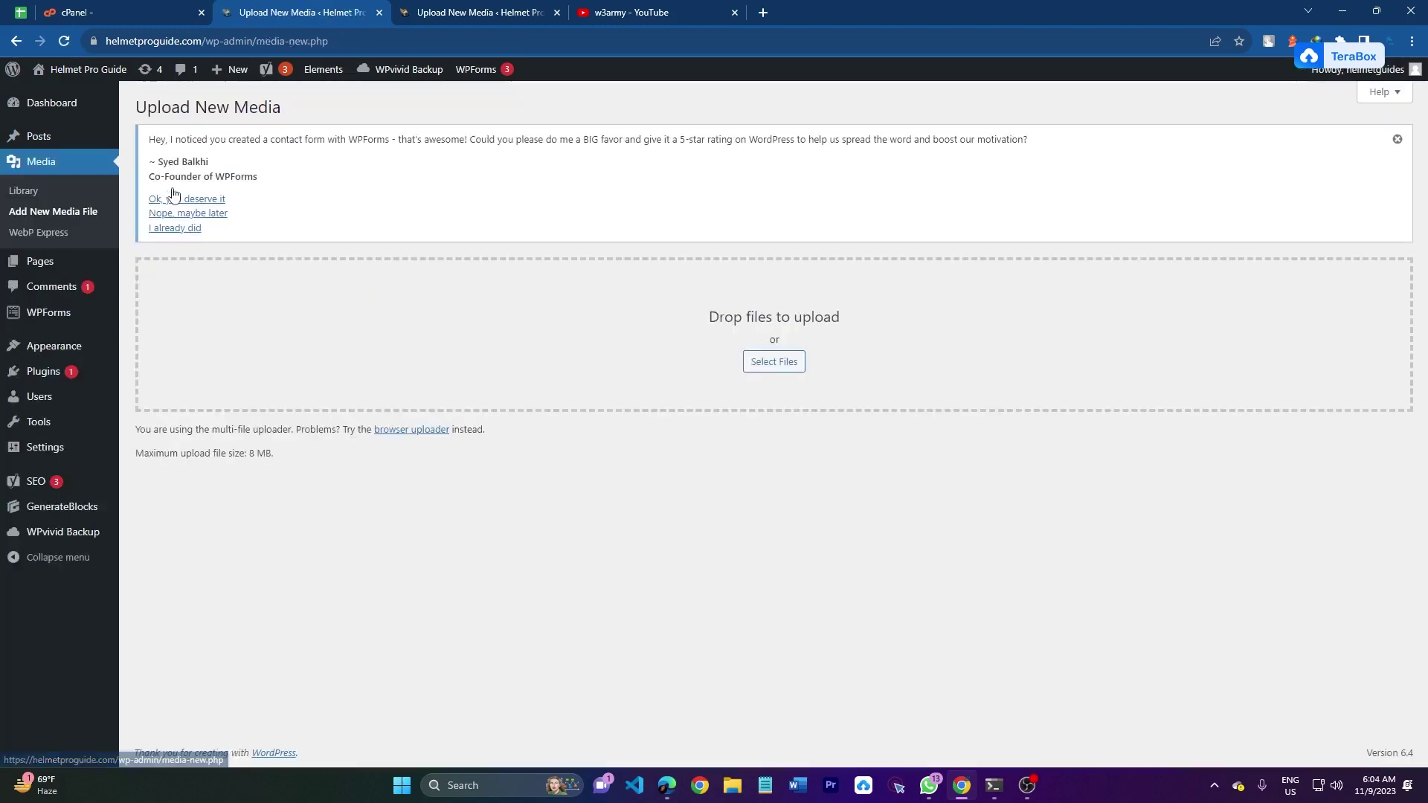
# - Upload is-new-balance-ethical.webp, check it in the Media Library, then return to cPanel
pyautogui.click(774, 362)
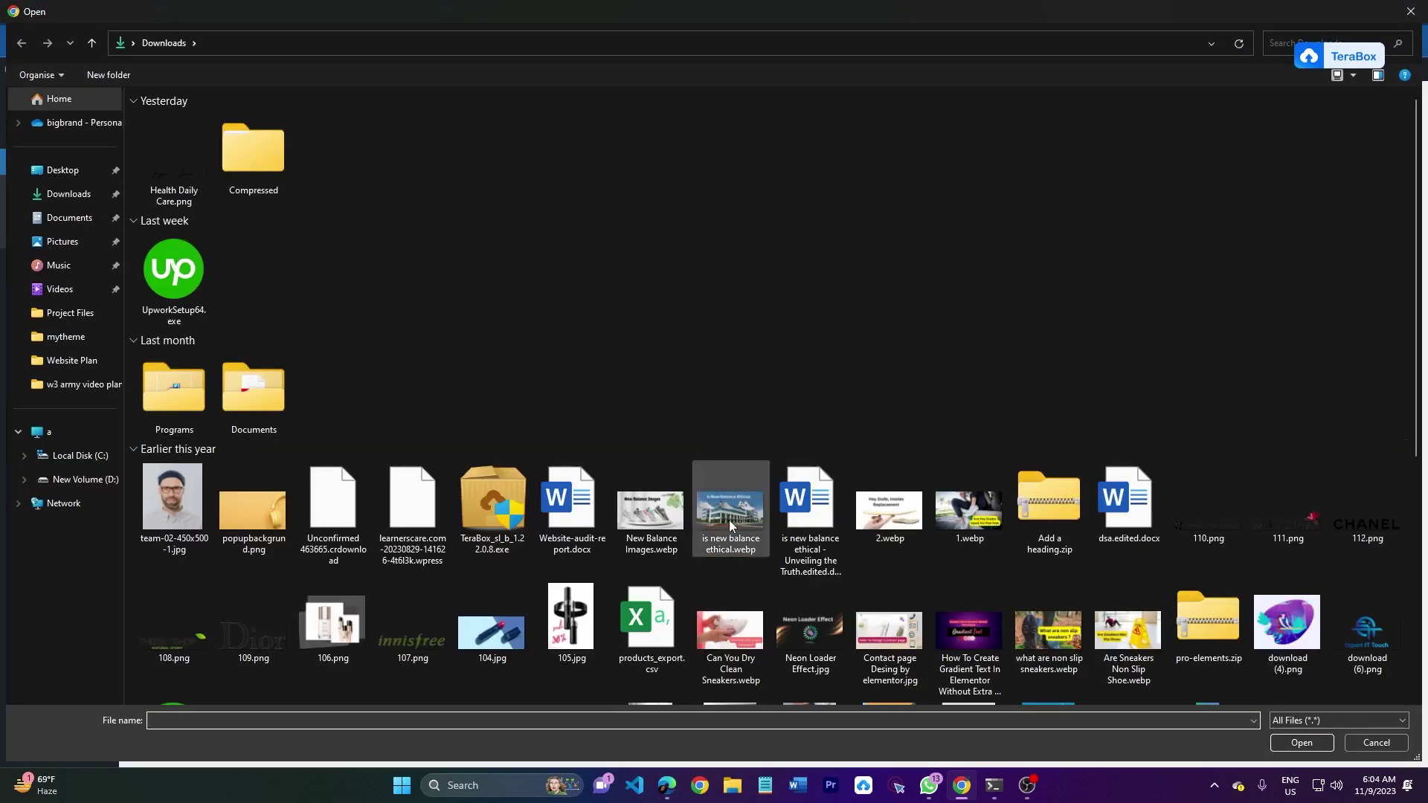
pyautogui.doubleClick(735, 524)
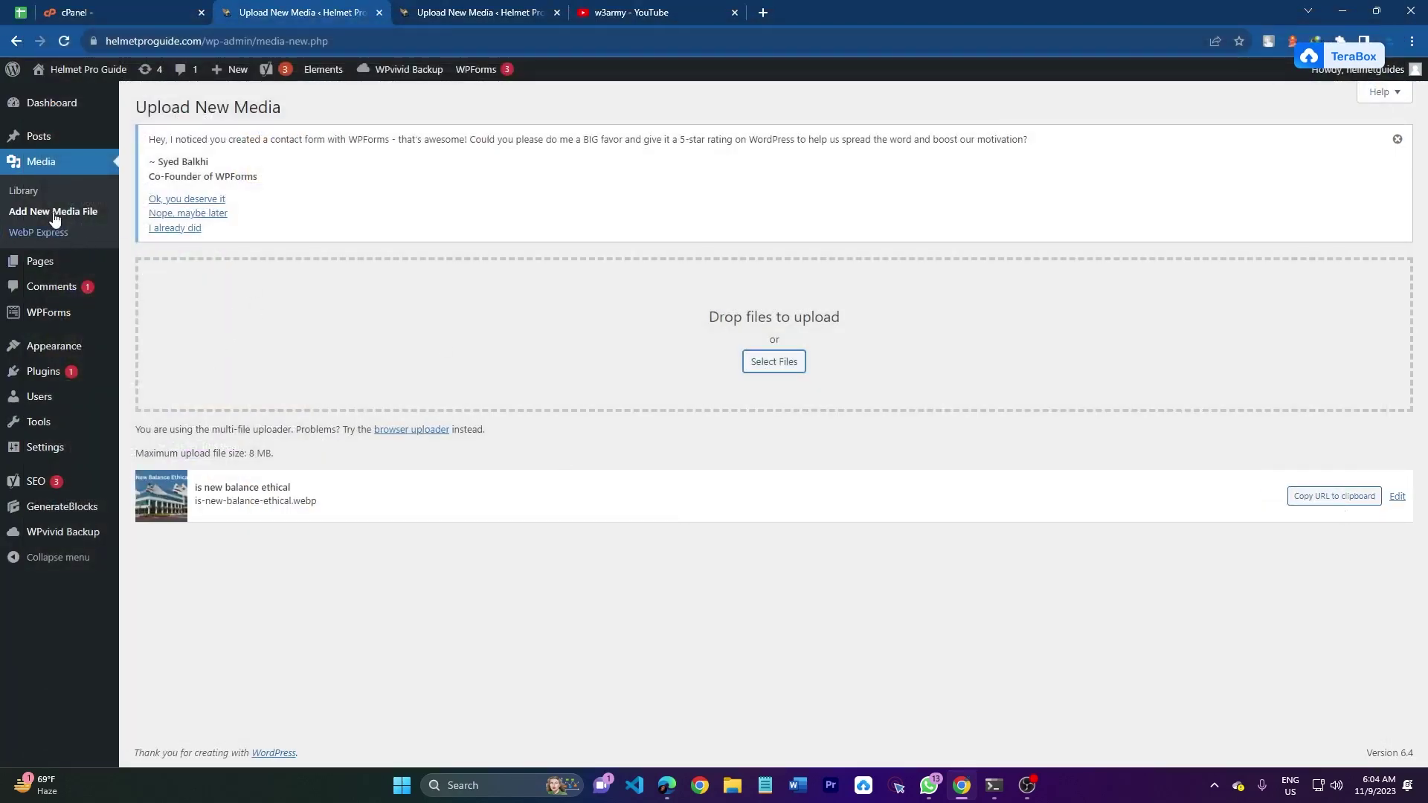
pyautogui.click(38, 195)
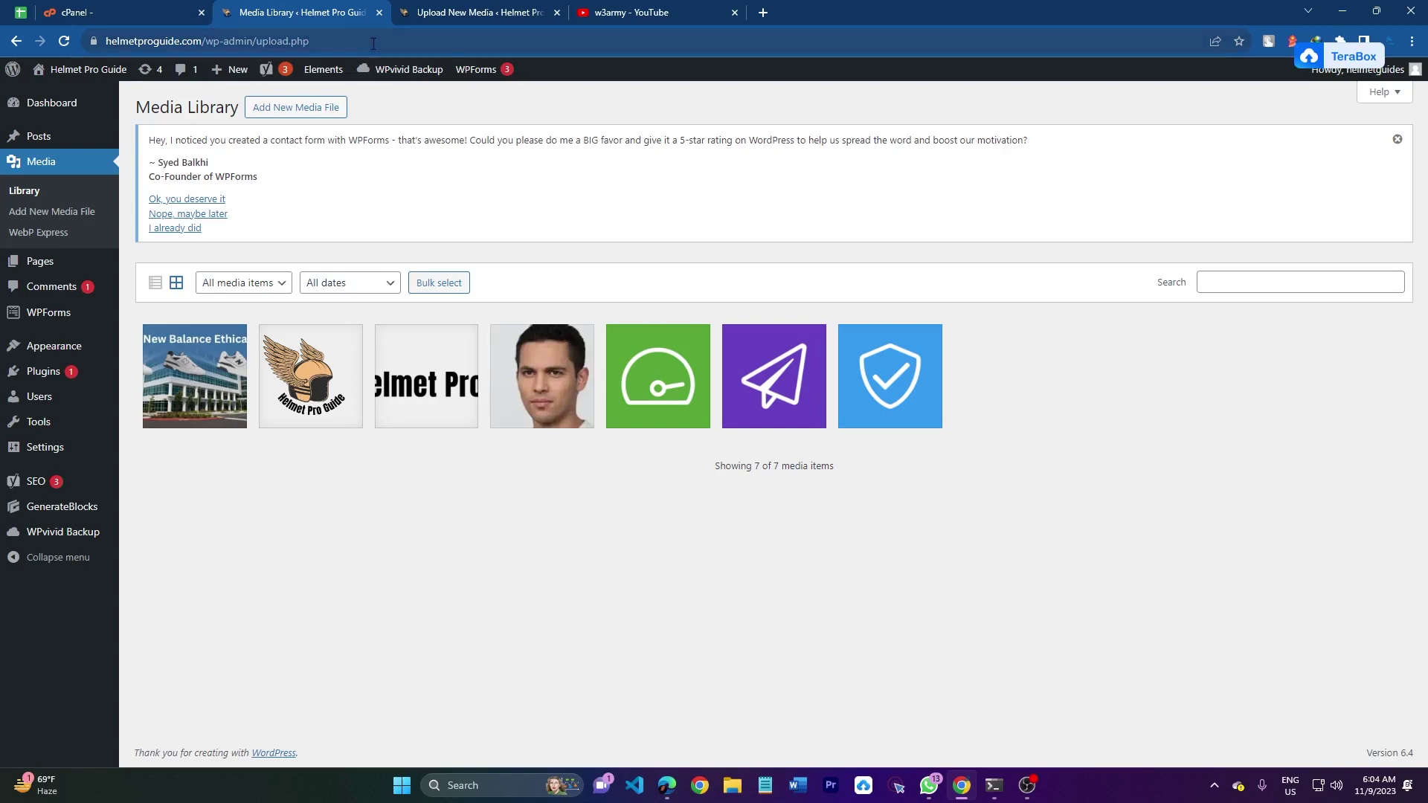
pyautogui.click(166, 11)
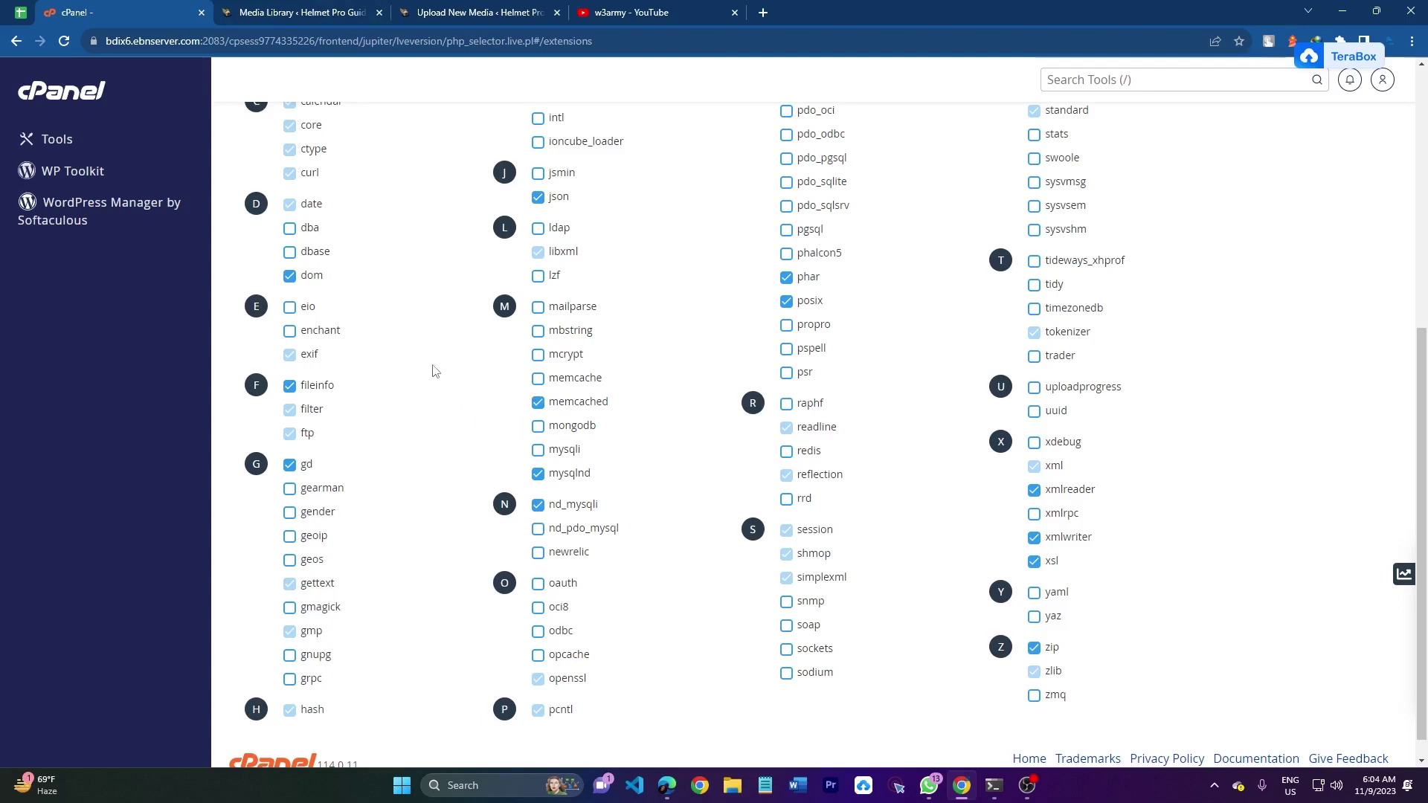
# - Switch to the w3army YouTube channel and scroll through its Videos list
pyautogui.click(632, 12)
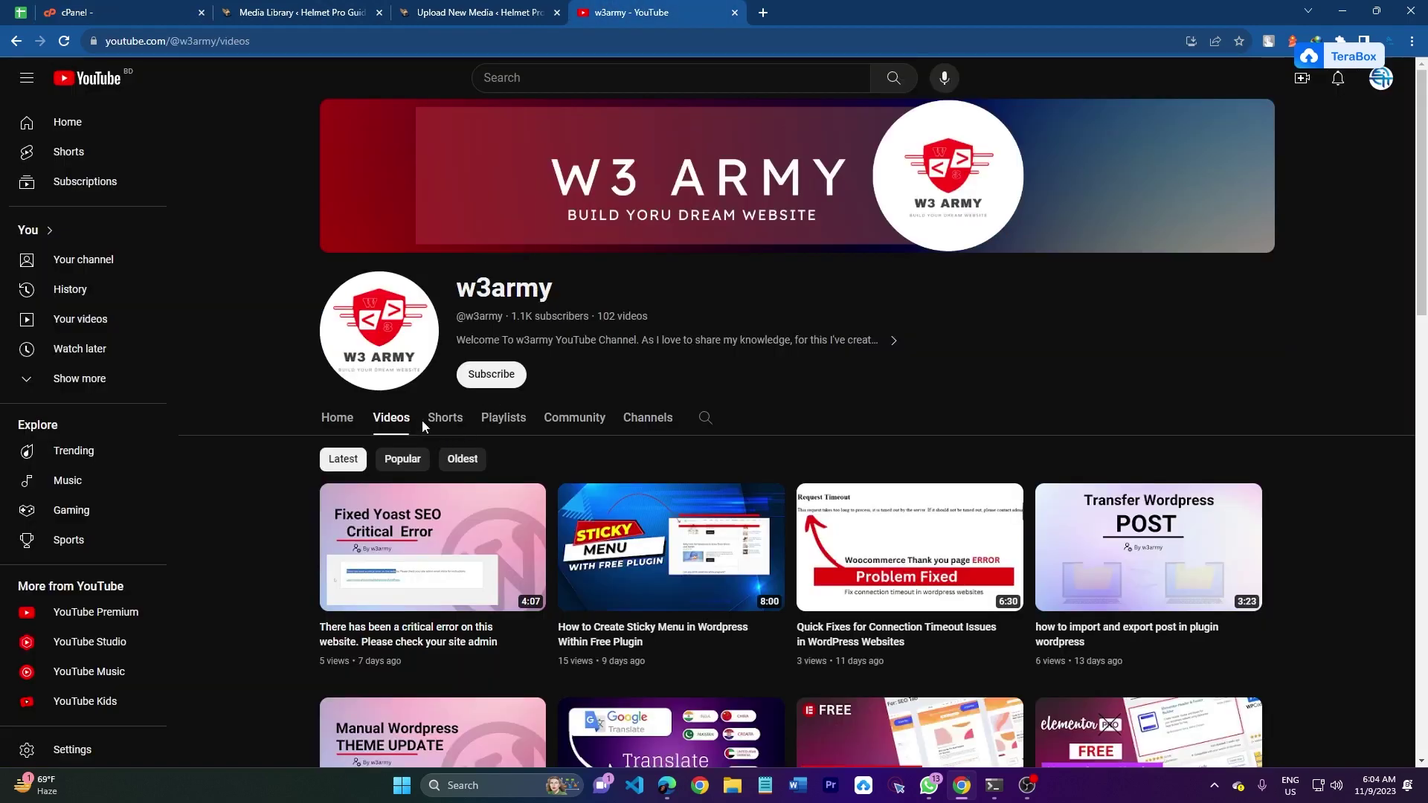
pyautogui.scroll(-5, 590, 532)
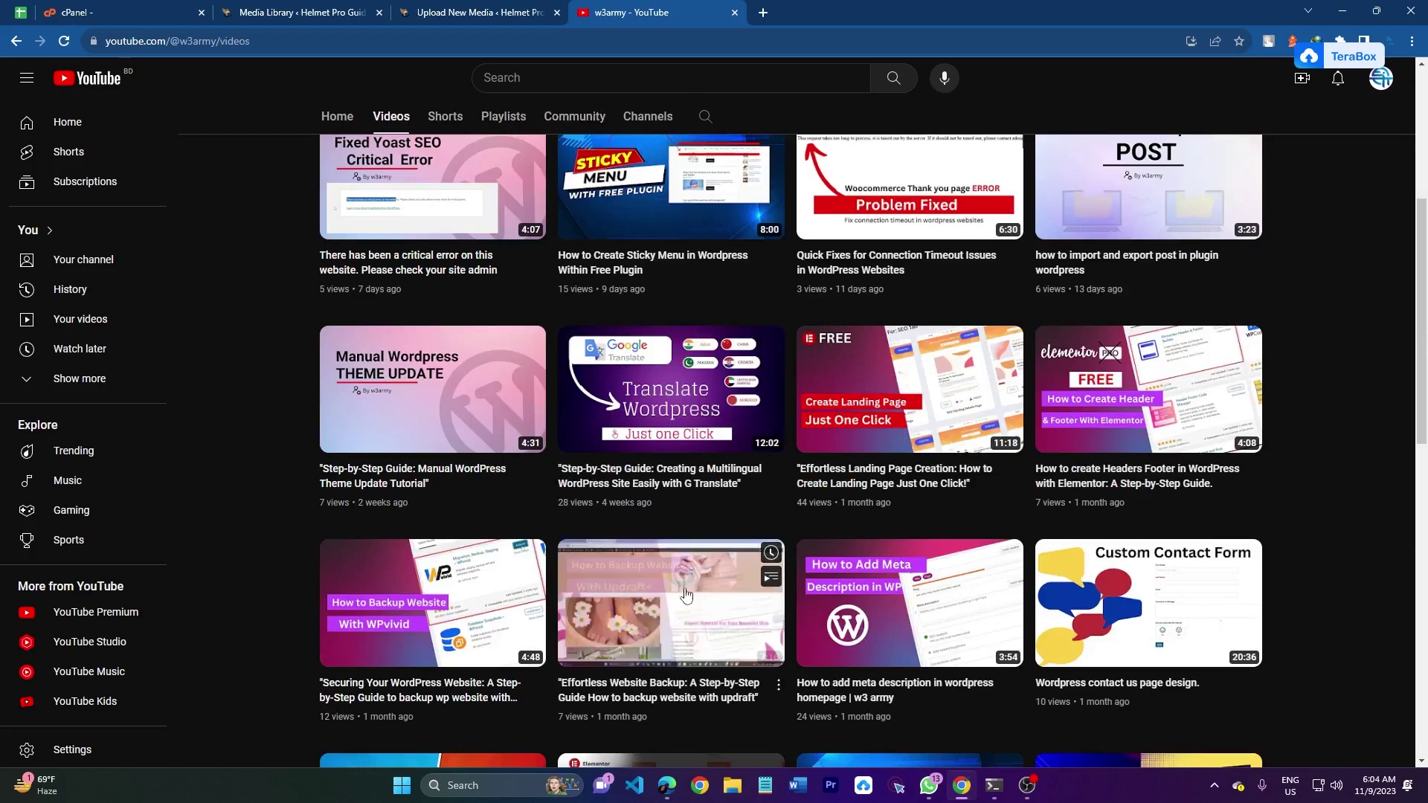
pyautogui.scroll(-2, 461, 550)
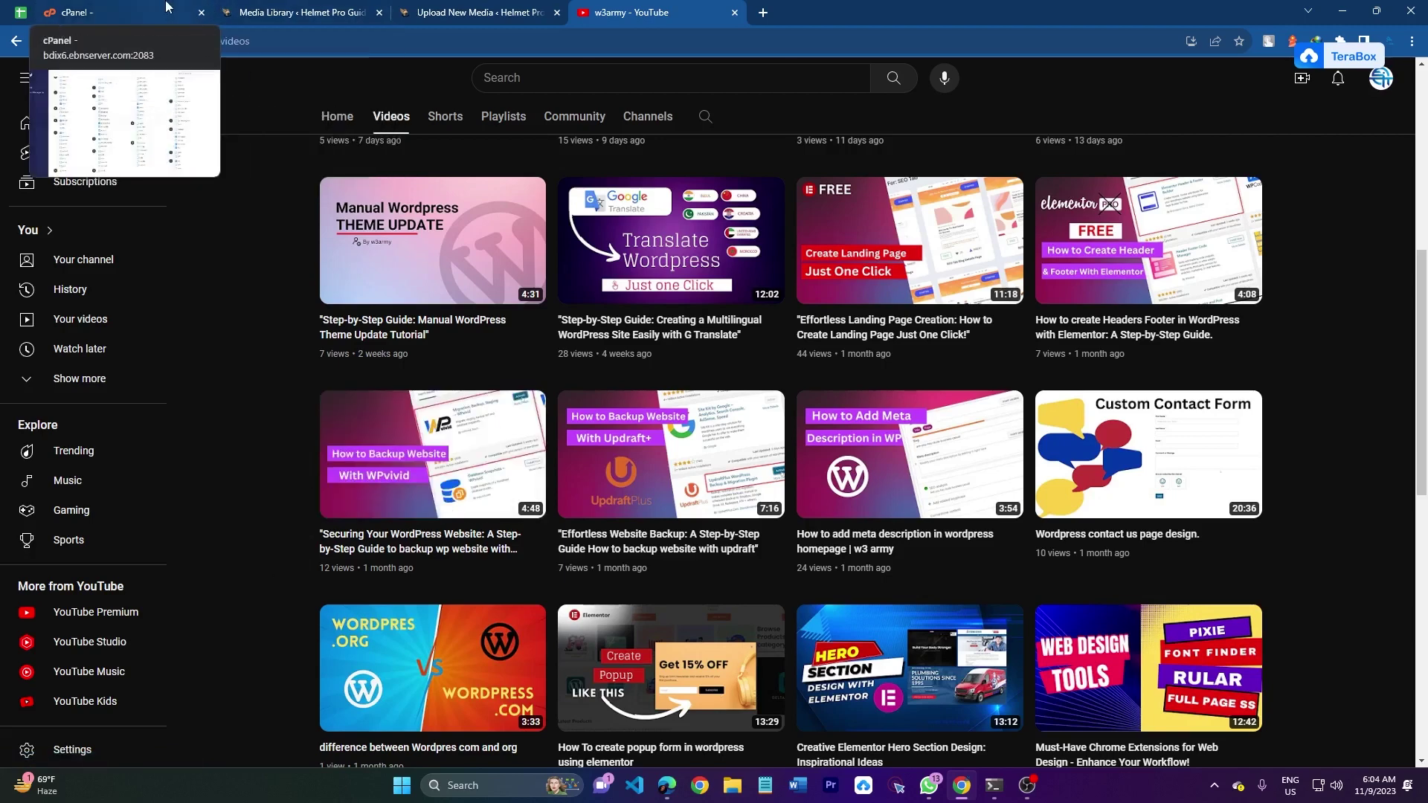
# - Switch back to cPanel and scroll to the top of the PHP 7.4 Extensions page
pyautogui.click(126, 11)
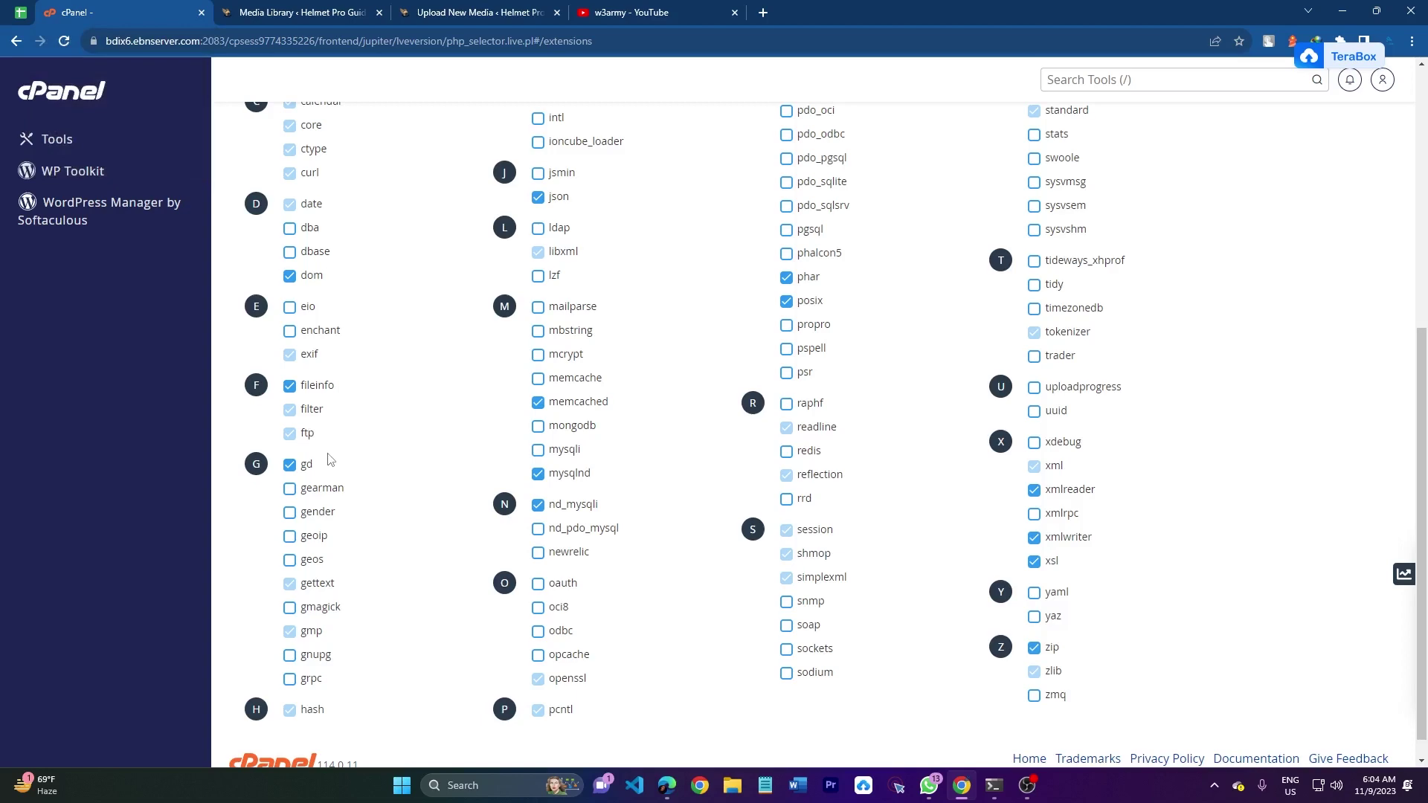
pyautogui.scroll(4, 328, 461)
pyautogui.scroll(2, 328, 461)
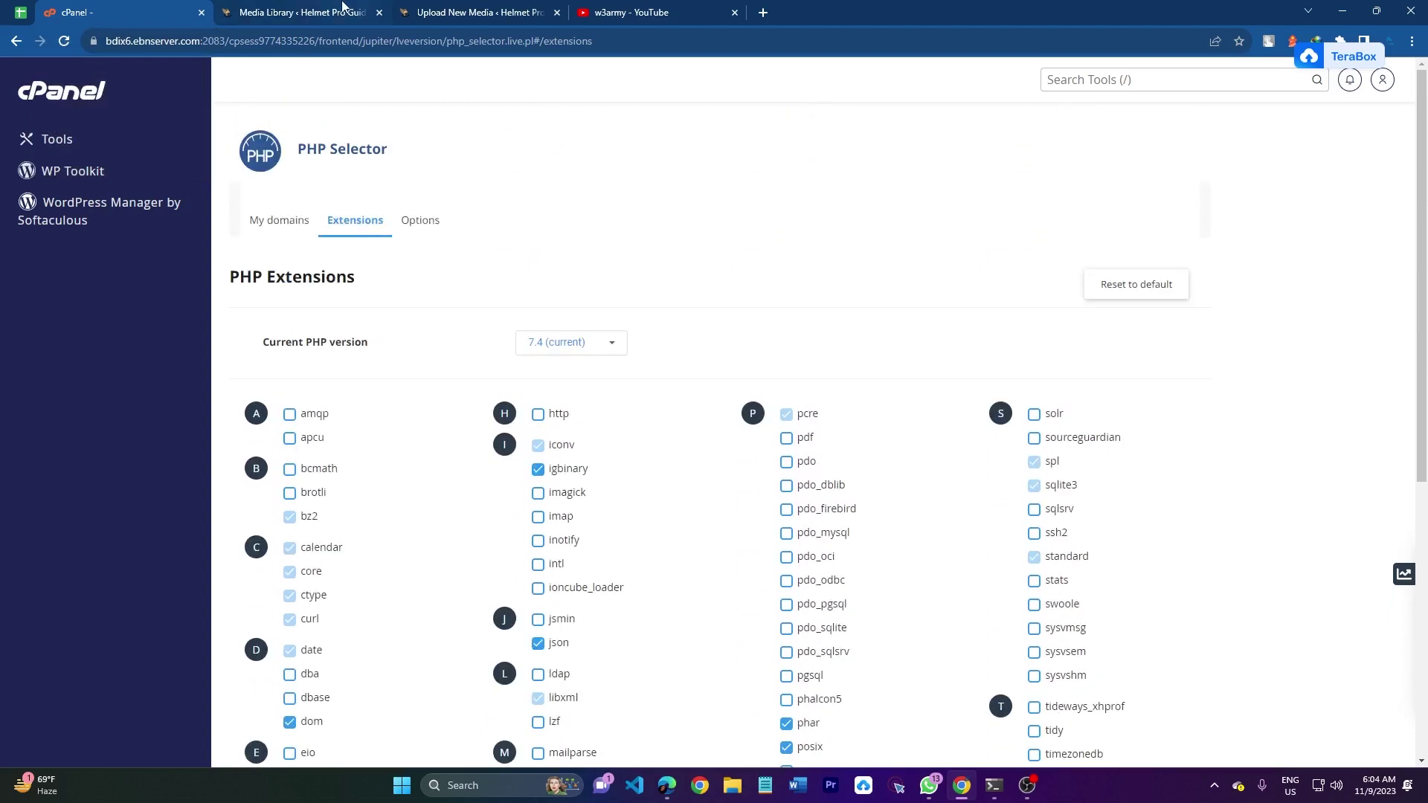
pyautogui.moveTo(343, 6)
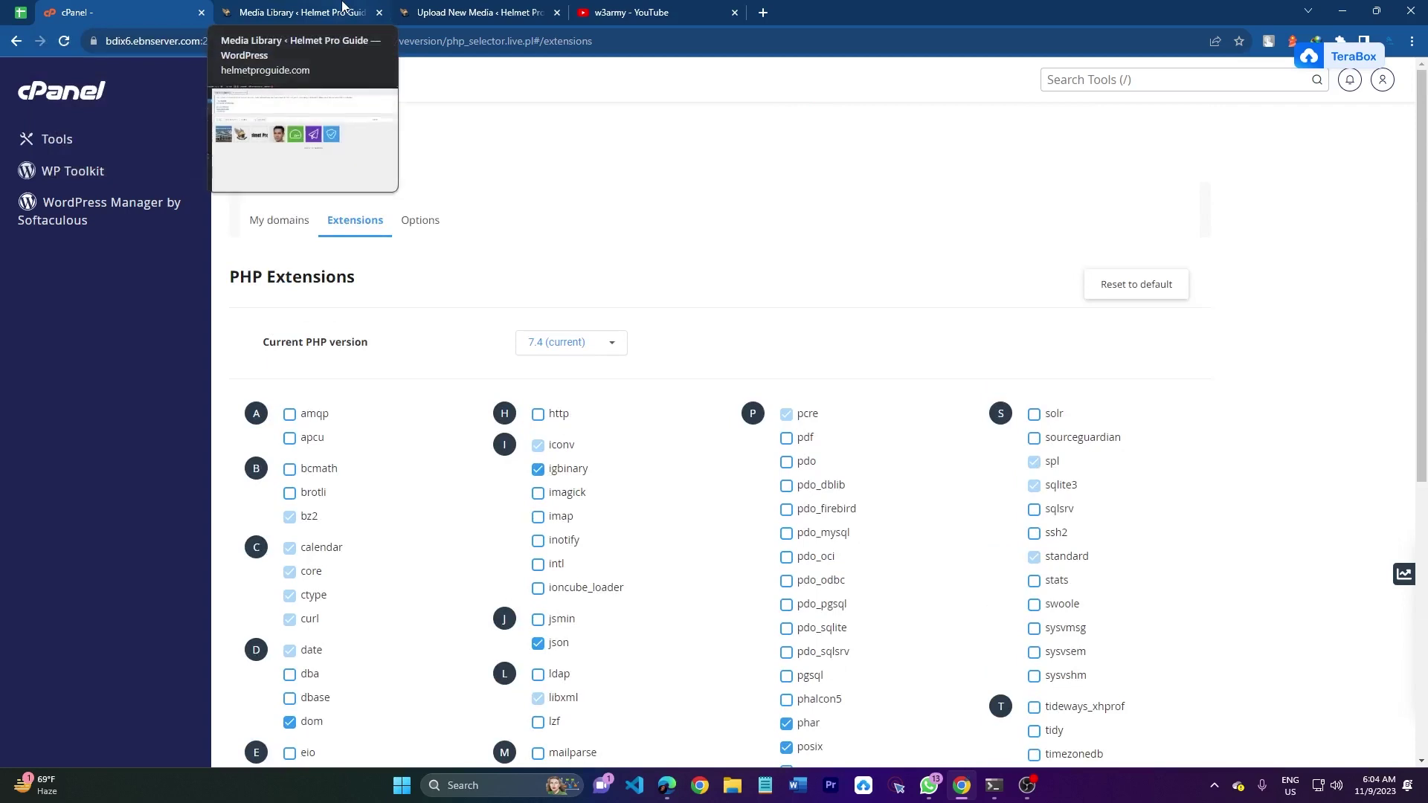